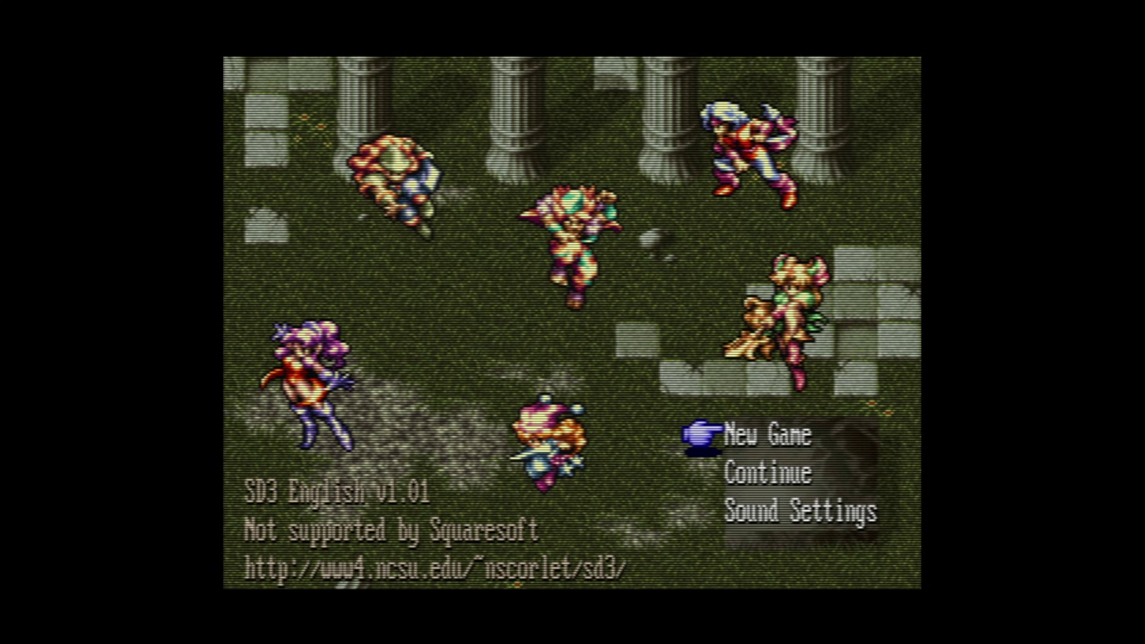
Set HDMI Receiver Target Decimate from Off to 720, giving Input Pixels 4 and 512-wide output
key("Menu")
key("Down")
key("Down")
key("Down")
key("Down")
key("Down")
key("Down")
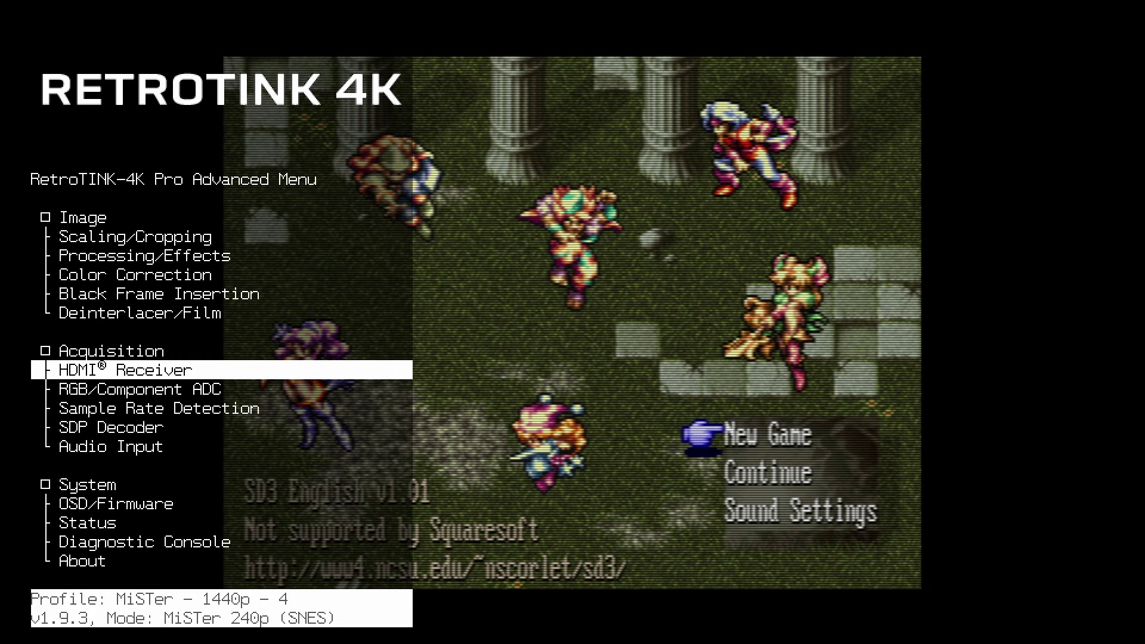
key("Up")
key("Return")
key("Up")
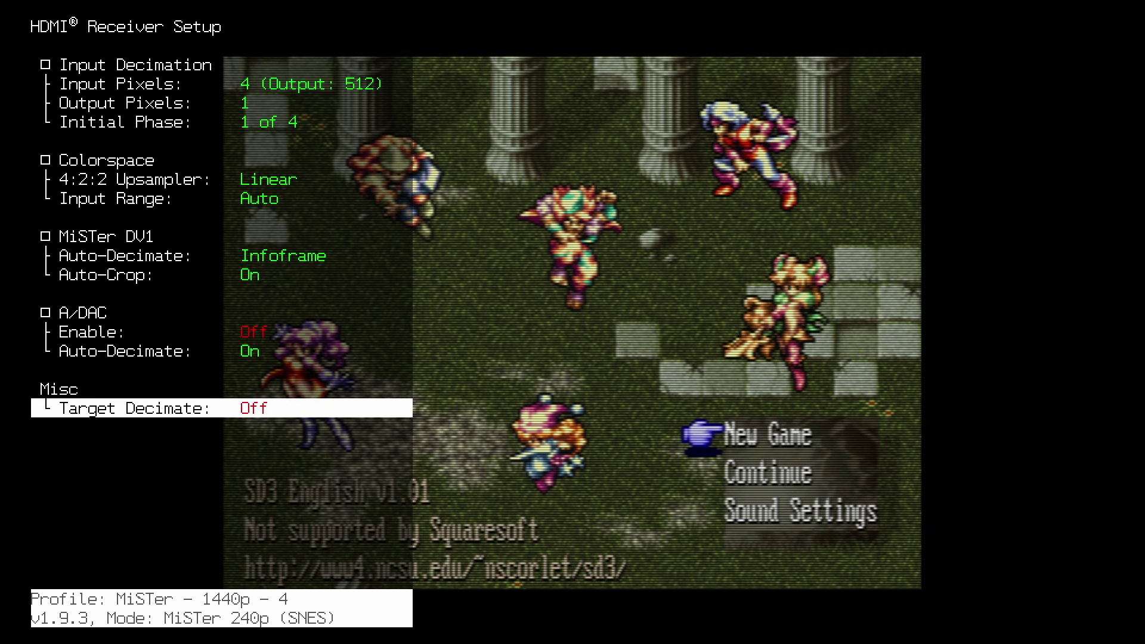
key("Right")
key("Down")
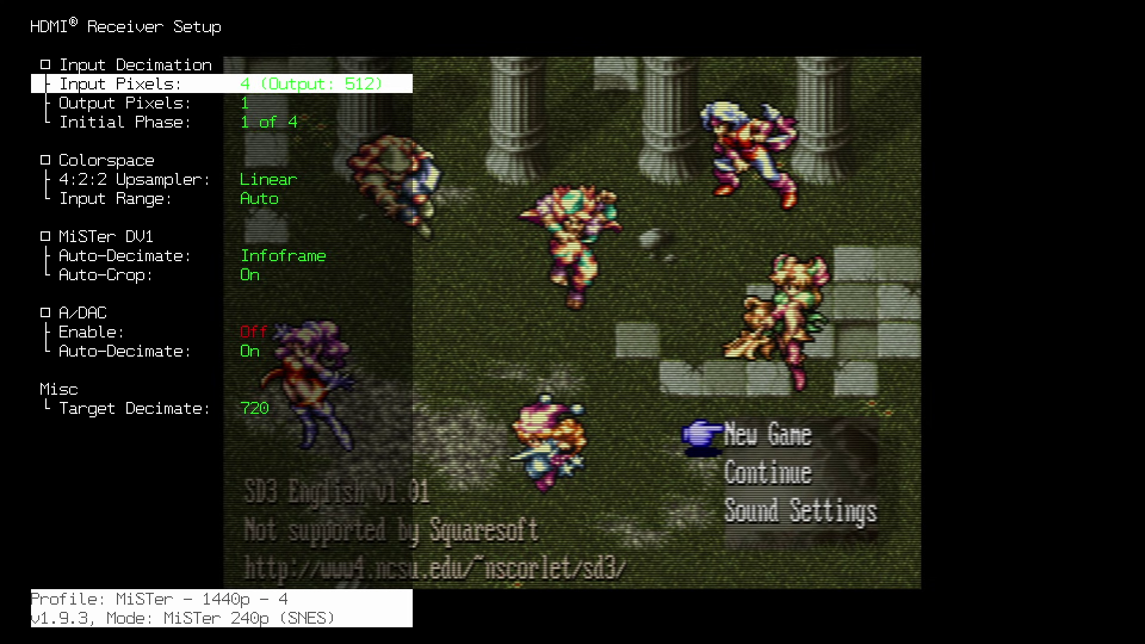
key("Down")
key("Up")
key("Up")
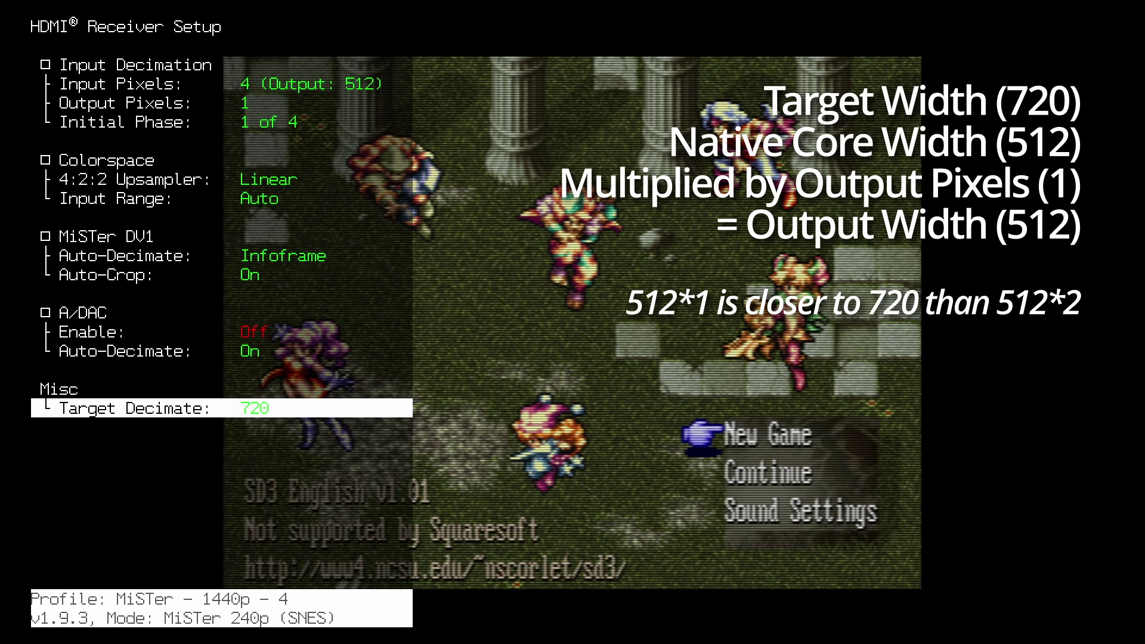
Try Target Decimate at 1280 and 720, settle on 1024 (Output Pixels 2), and return to Advanced Menu
key("Right")
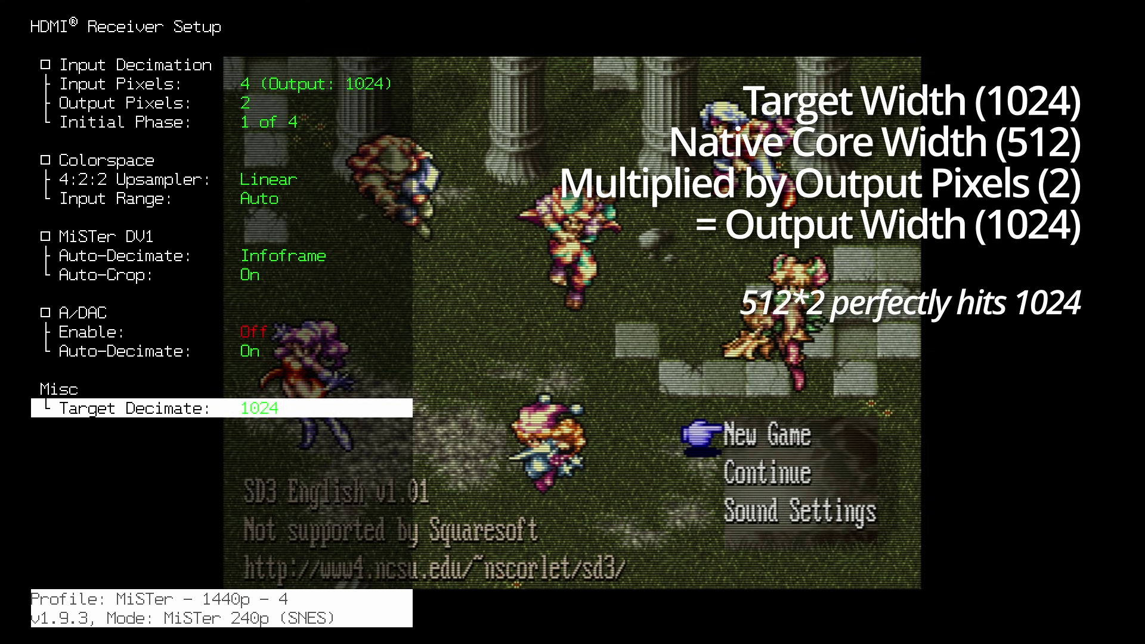
key("Right")
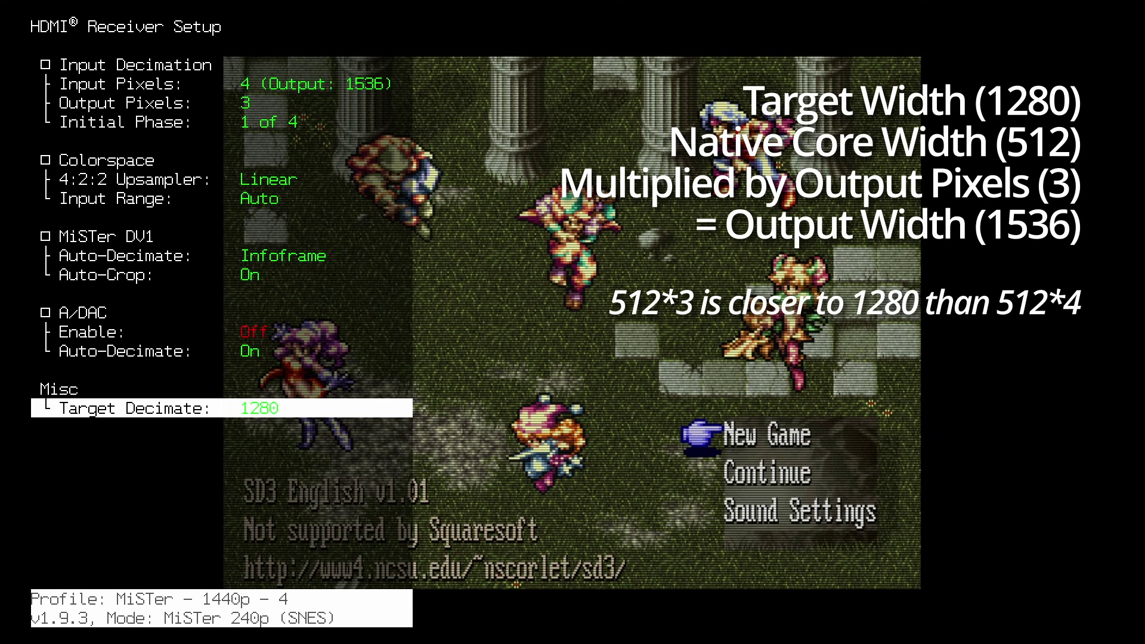
key("Right")
key("Right")
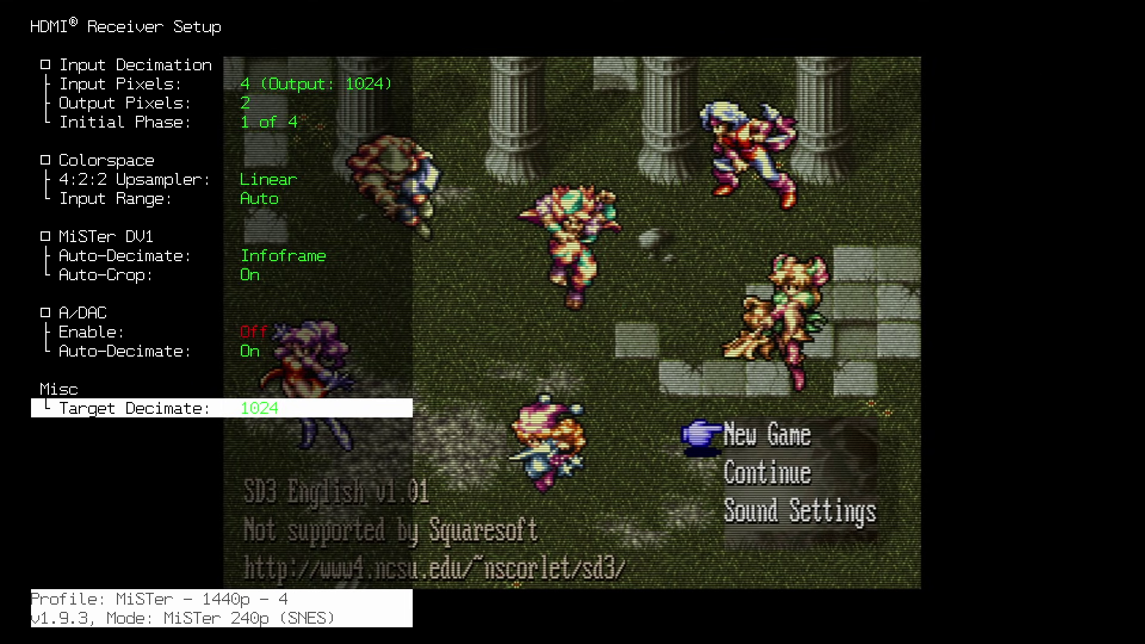
key("Right")
key("Left")
key("Left")
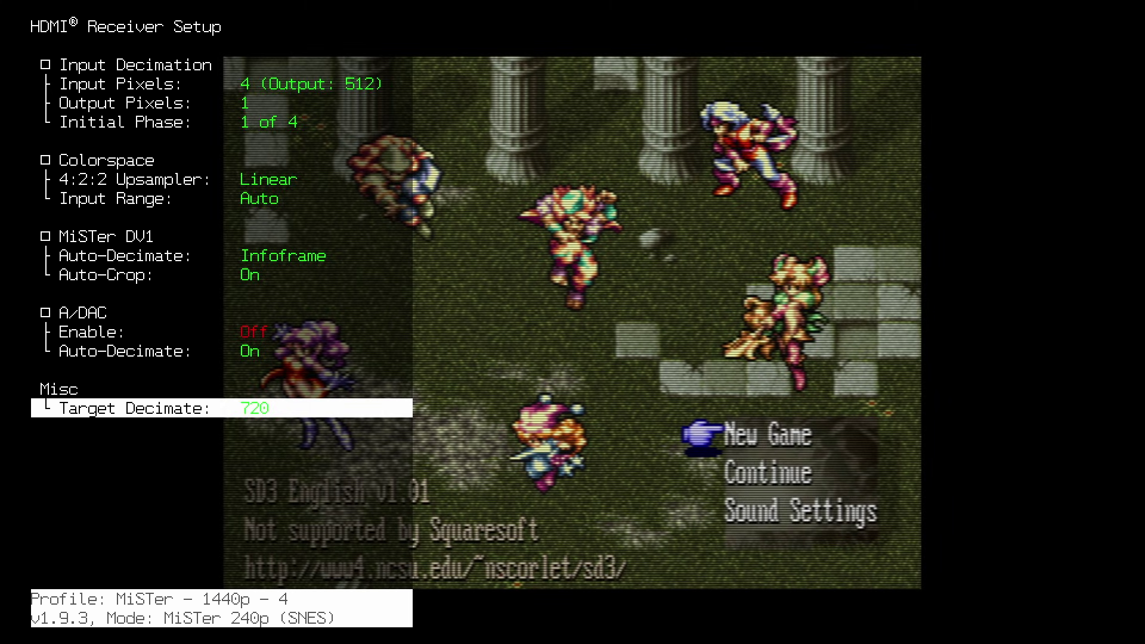
key("Right")
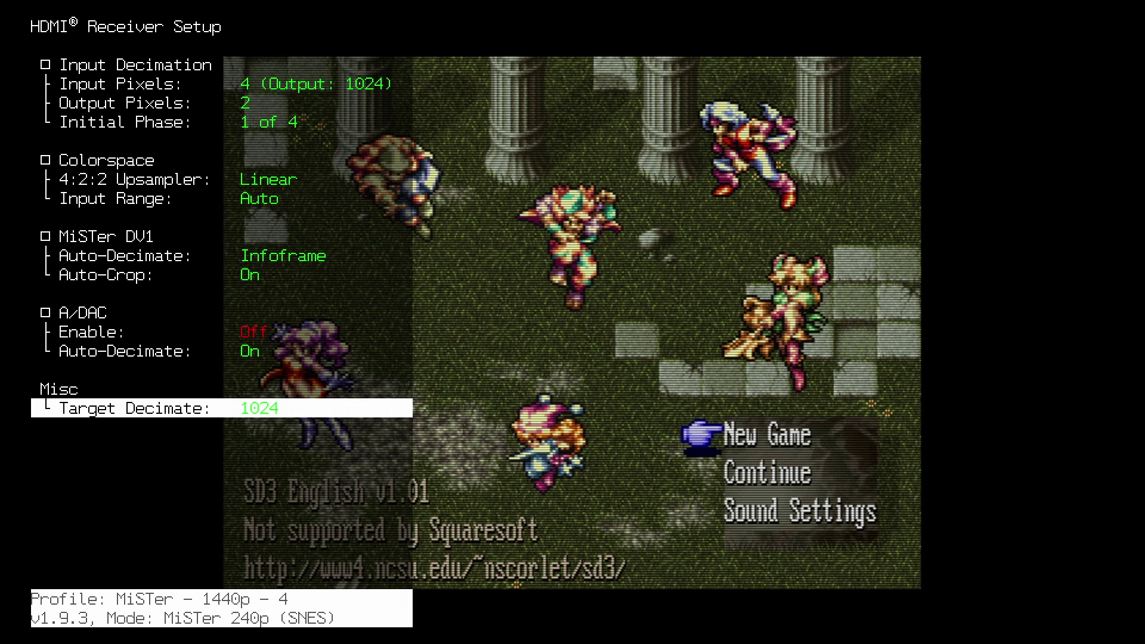
key("Escape")
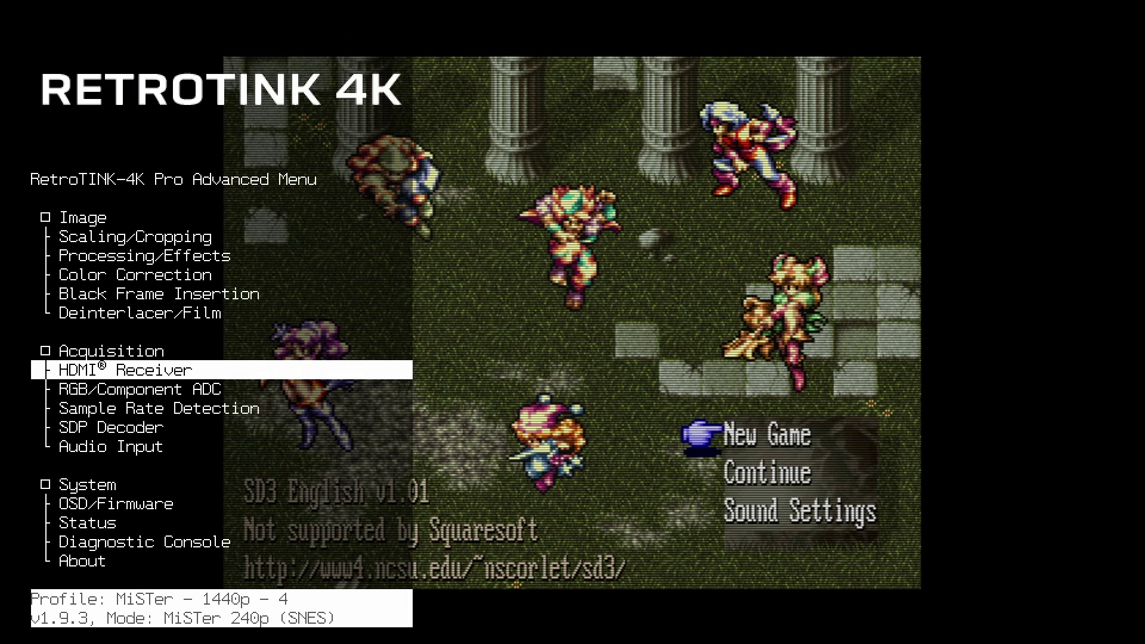
Back out of the RetroTINK menus and hide the overlay over the SNES game
key("Up")
key("Up")
key("Up")
key("Up")
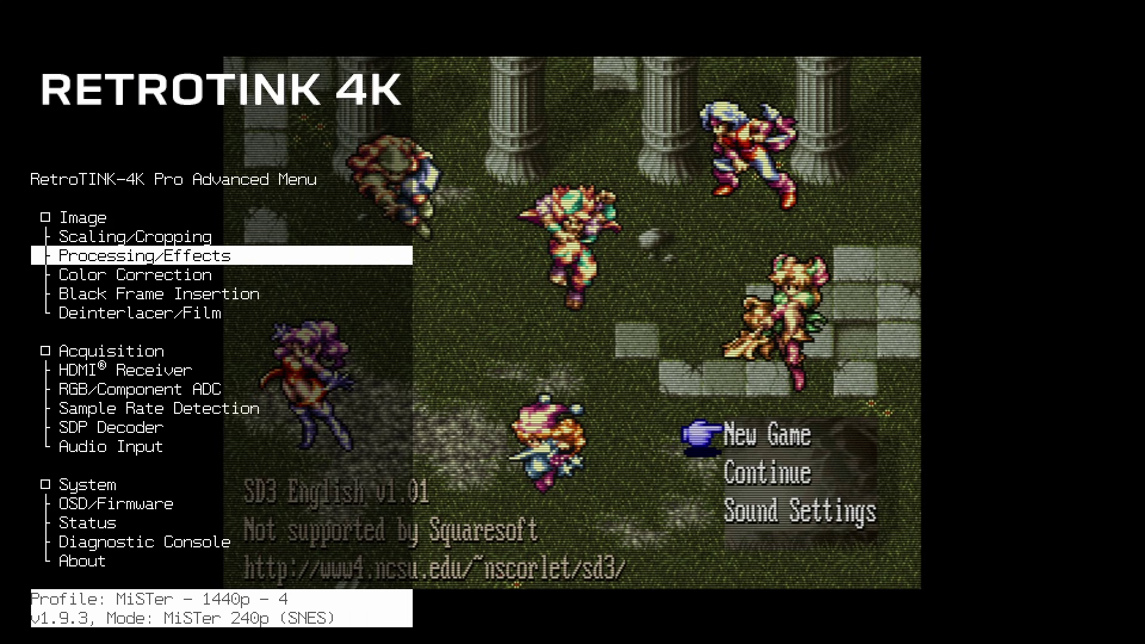
key("Escape")
key("Escape")
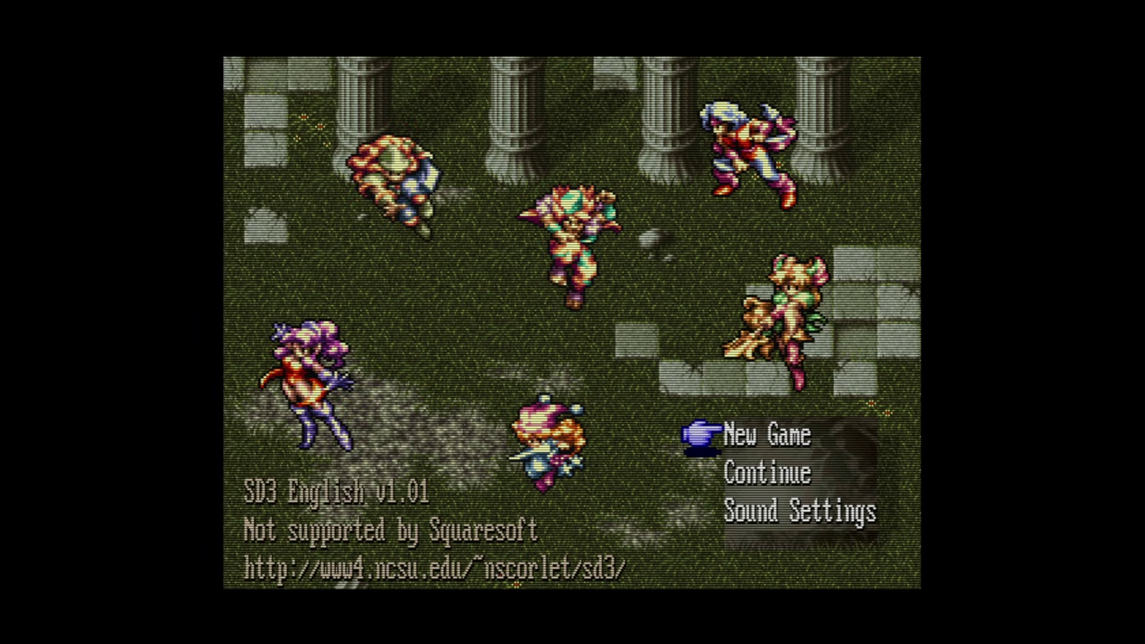
key("Menu")
key("Up")
key("Escape")
From the SNES core's MiSTer menu, load the NES core with Dr. Mario
key("Up")
key("F12")
key("Up")
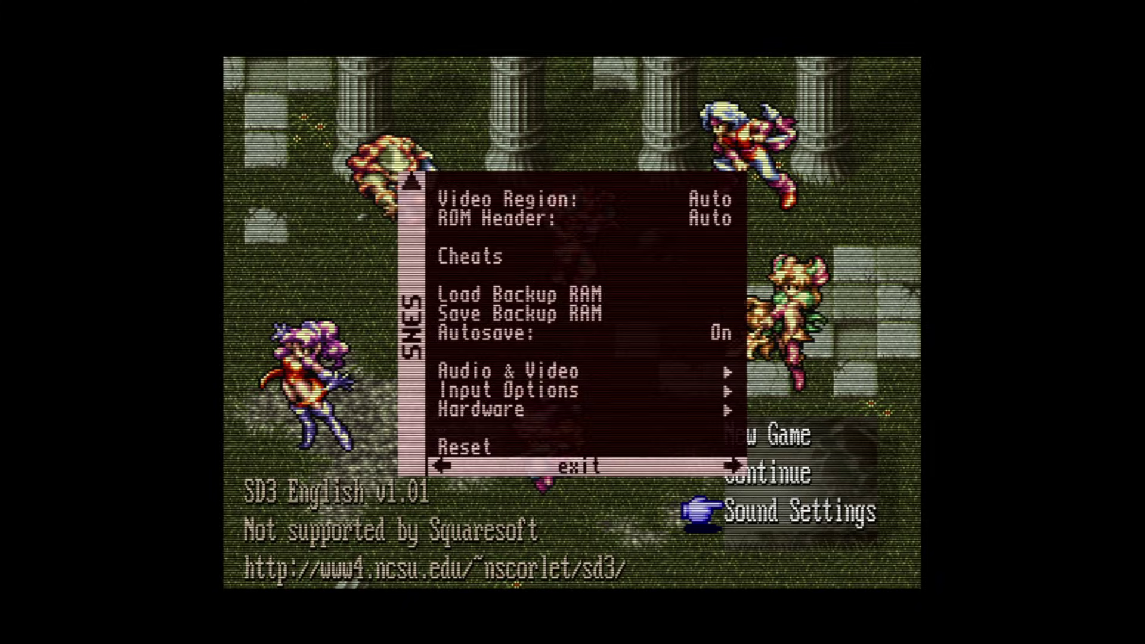
key("Return")
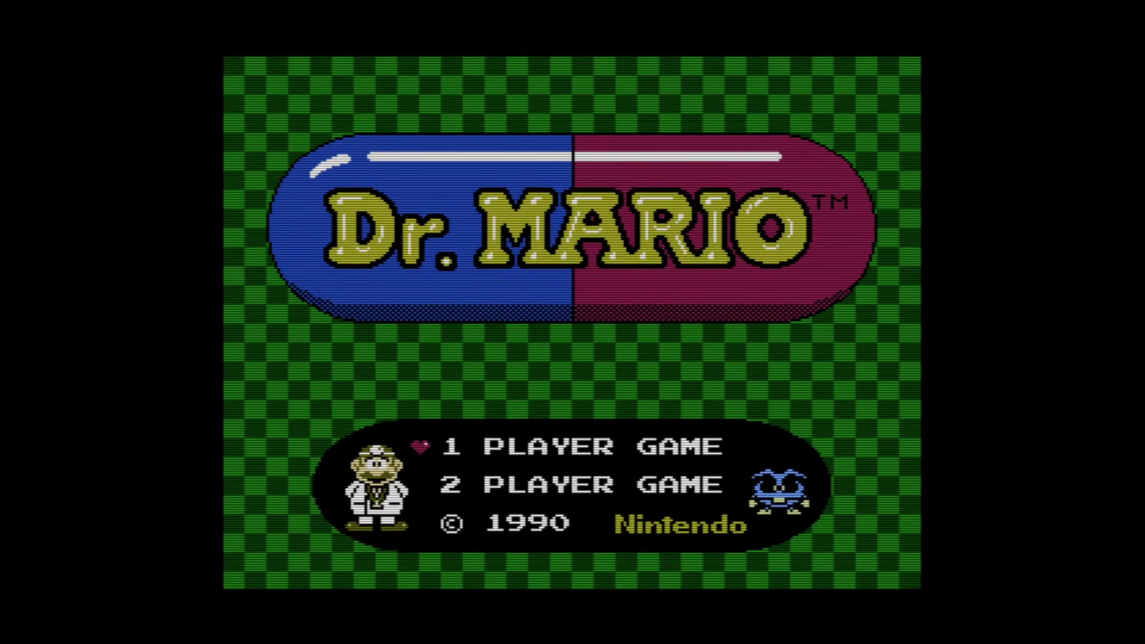
Bring up RetroTINK's HDMI Receiver Setup over Dr. Mario via the Profiles page
key("Menu")
key("Return")
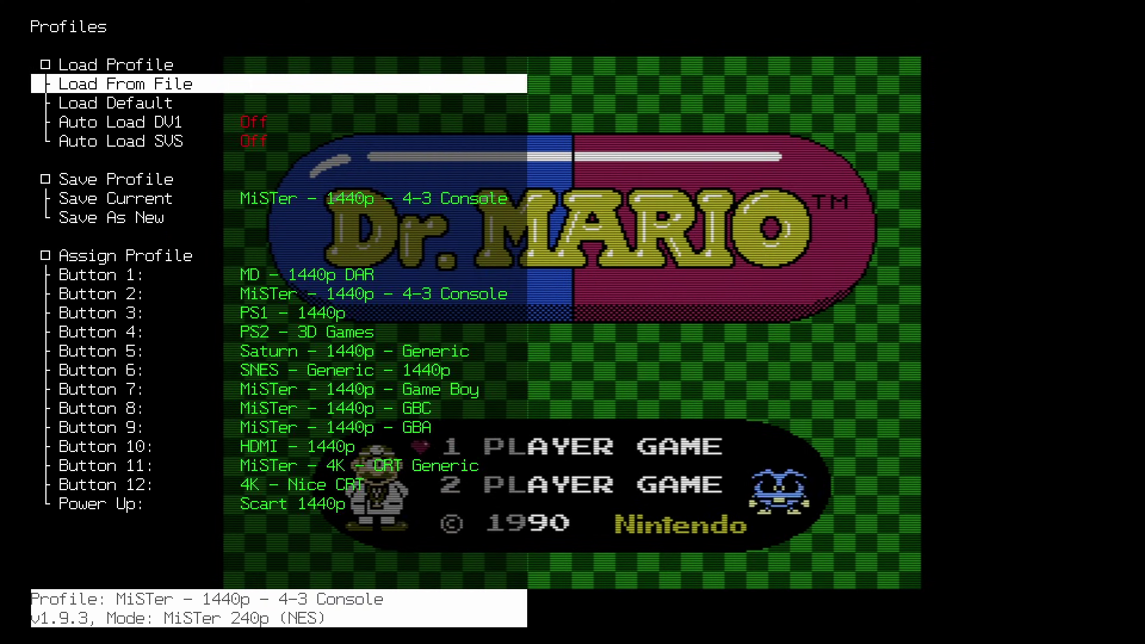
key("a")
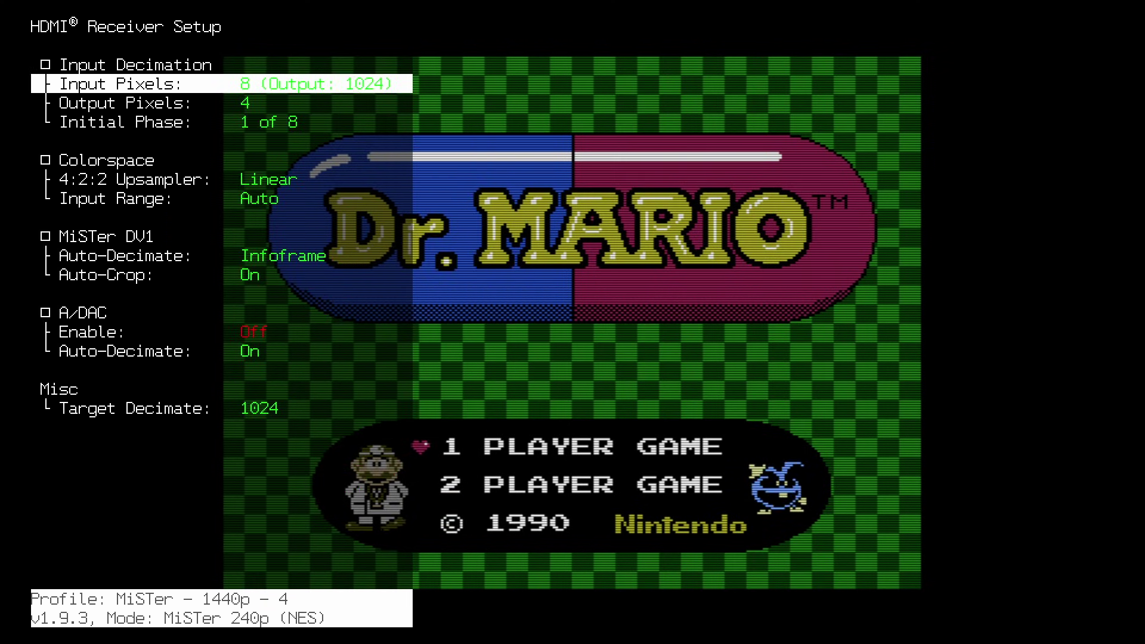
Load the Mega Drive core from MiSTer's cores list and page its ROM list to Castlevania - Bloodlines
key("Return")
key("F12")
key("Return")
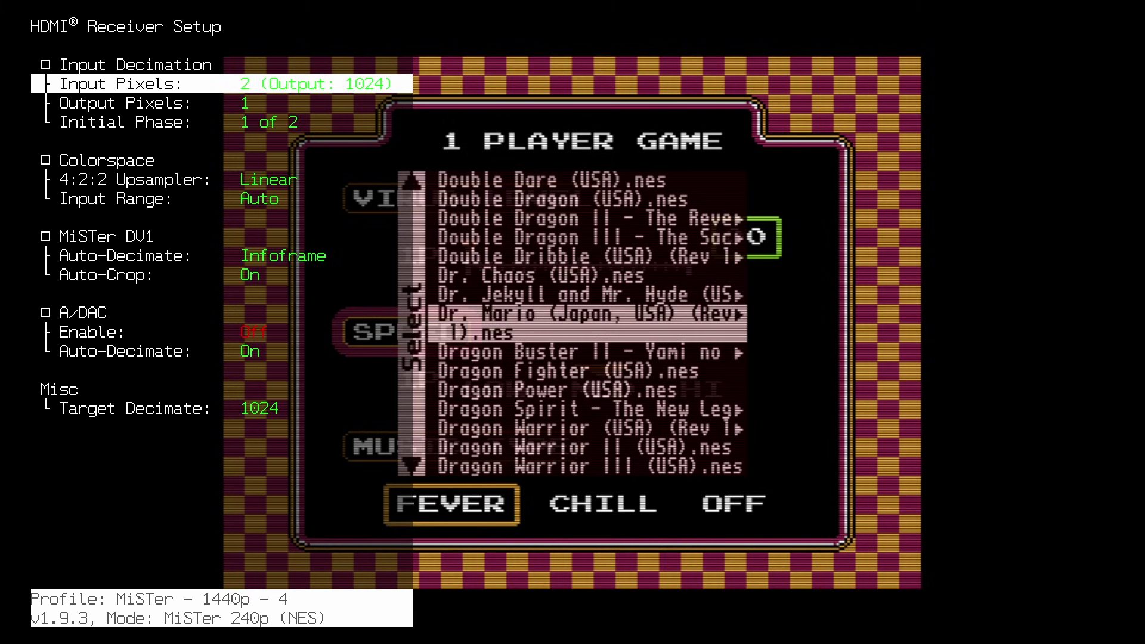
key("Escape")
key("Right")
key("Return")
key("Up")
key("Up")
key("Up")
key("Up")
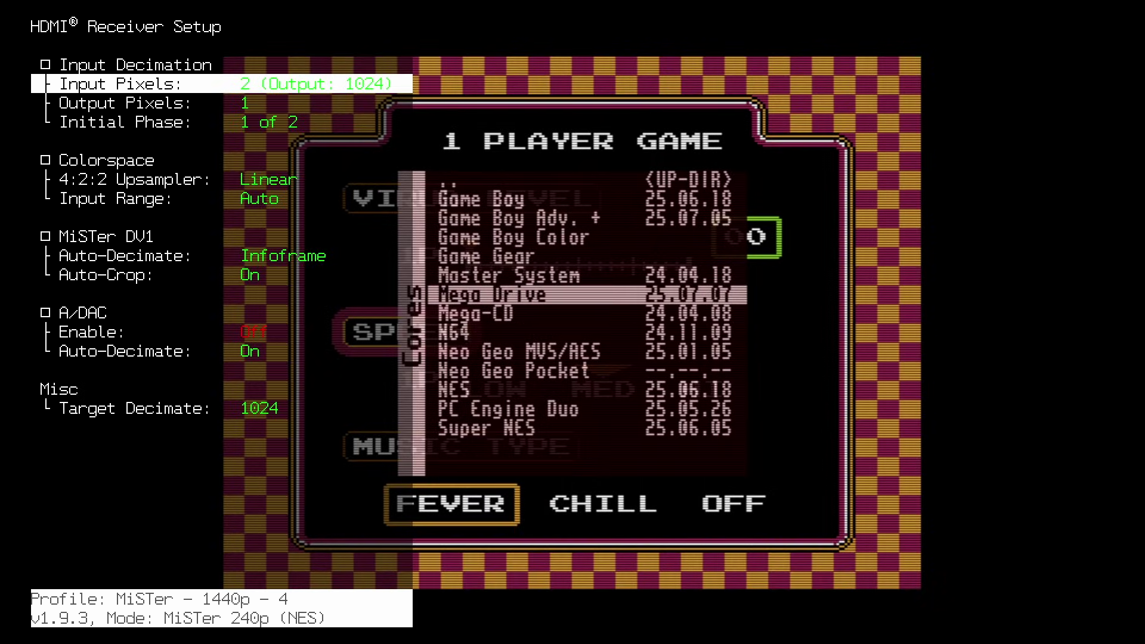
key("Return")
key("Return")
key("Right")
key("Right")
key("Right")
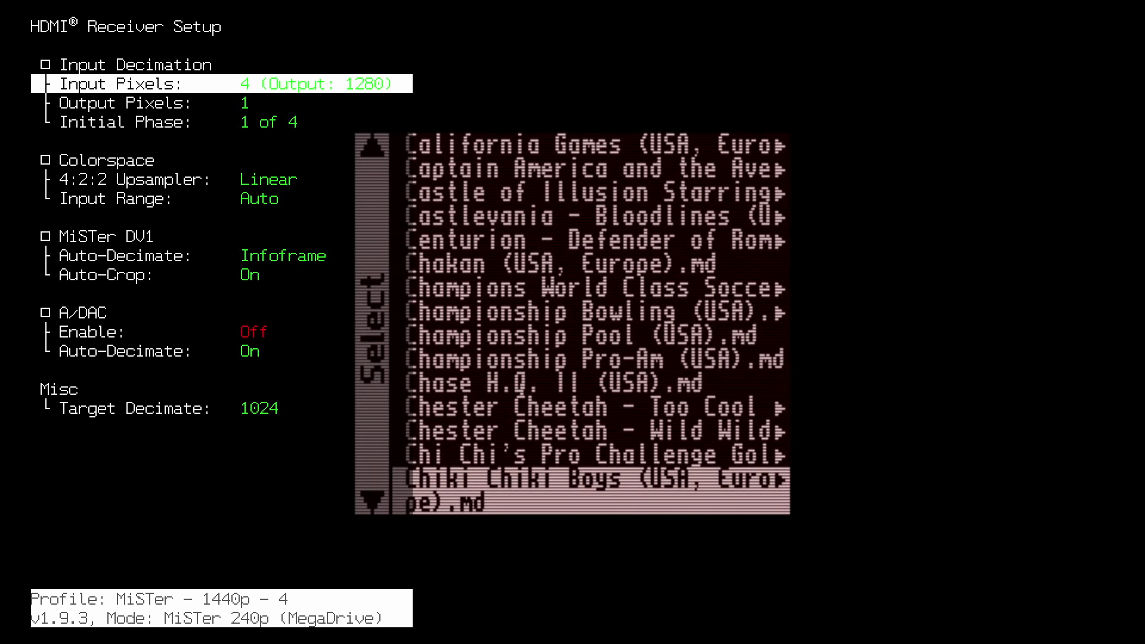
key("Left")
key("Down")
key("Down")
key("Down")
Start Castlevania - Bloodlines as John Morris, confirming Input Pixels 16, Output Pixels 3 (960-wide)
key("Return")
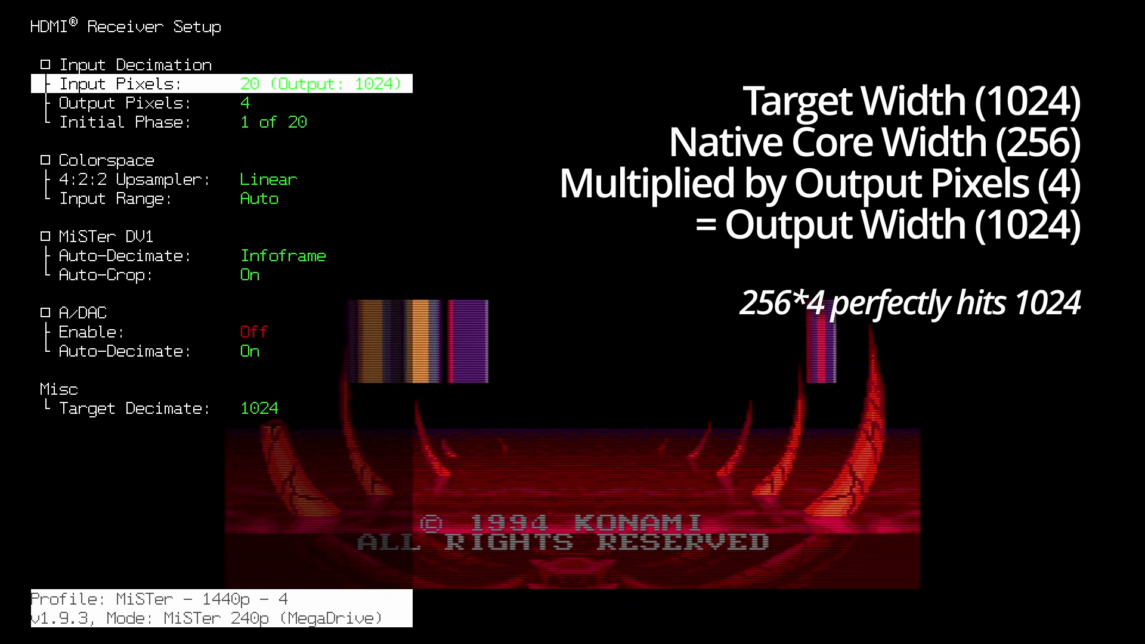
key("Return")
key("Return")
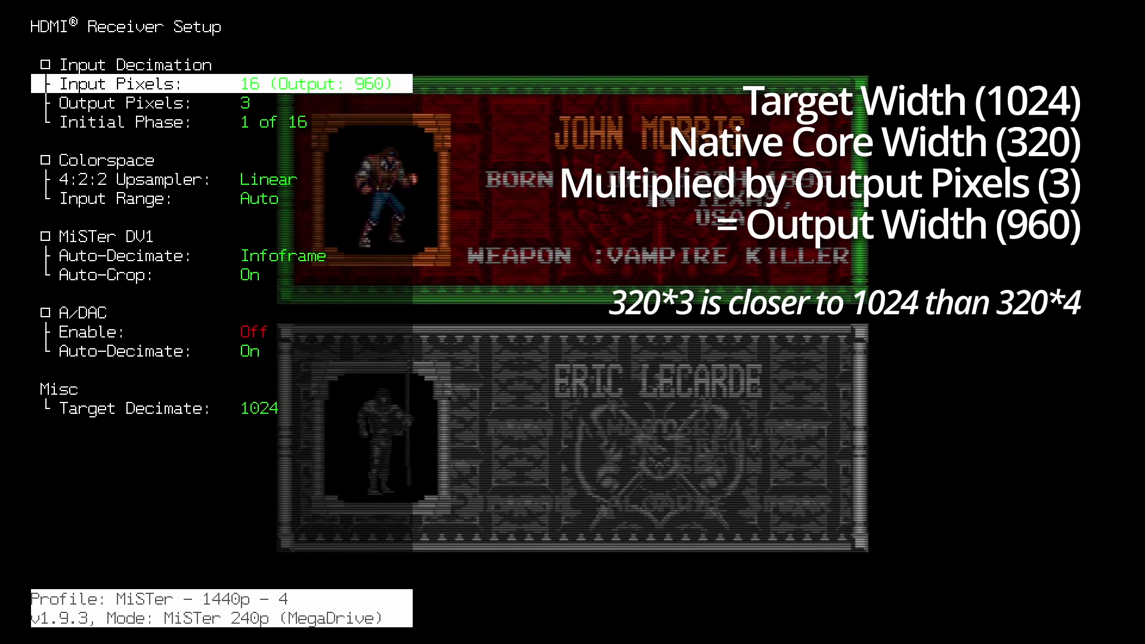
key("Return")
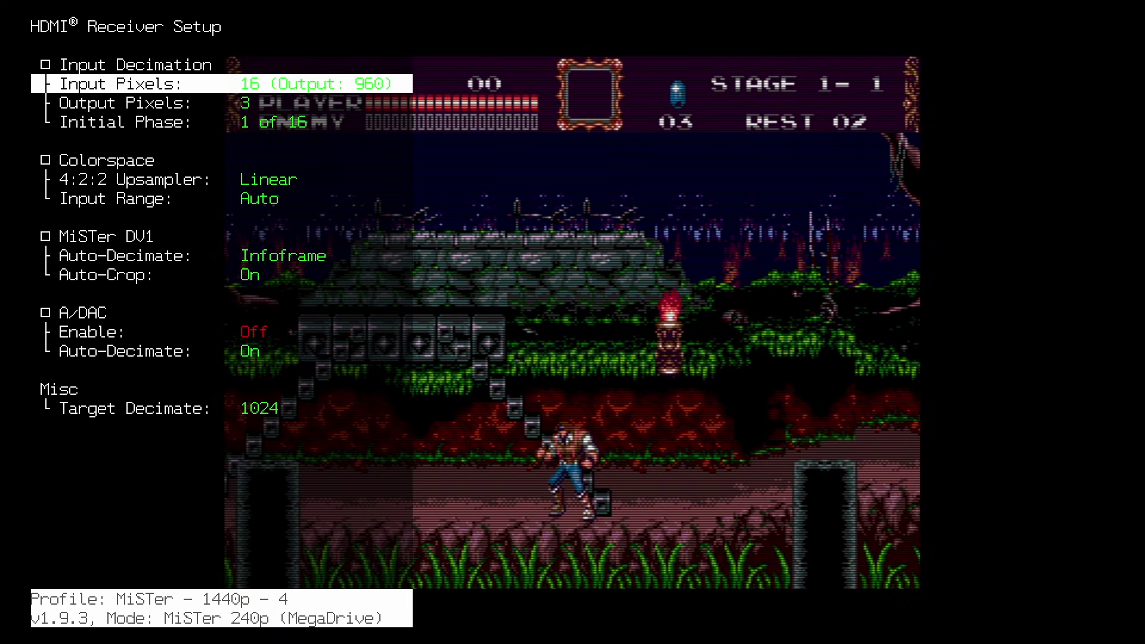
key("Up")
Lower Target Decimate to 720 (640-wide output) and set the horizontal kernel to Lanczos2
key("Left")
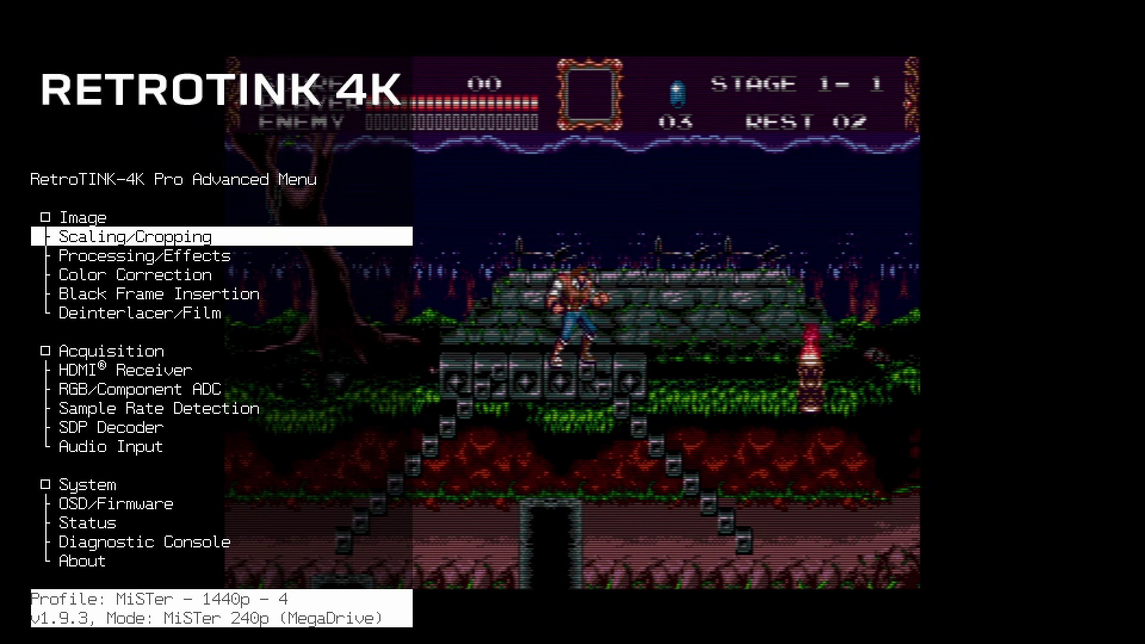
key("Return")
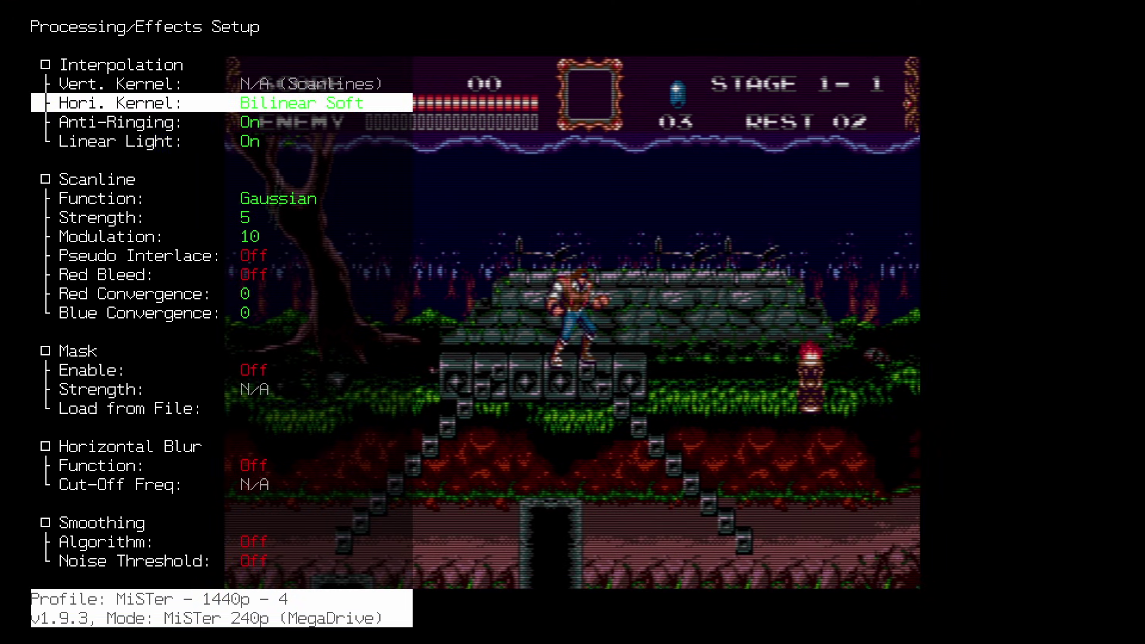
key("Right")
key("Left")
key("Left")
key("Left")
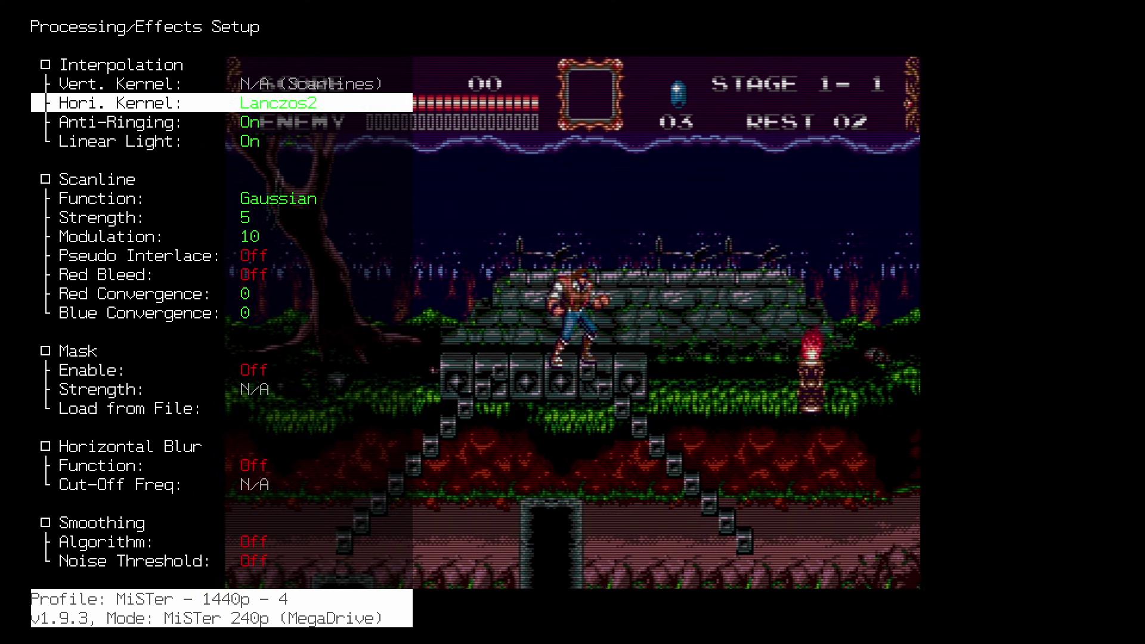
key("Left")
Back out of the submenus to the RetroTINK Pro Main Menu over Stage 1-1
key("Escape")
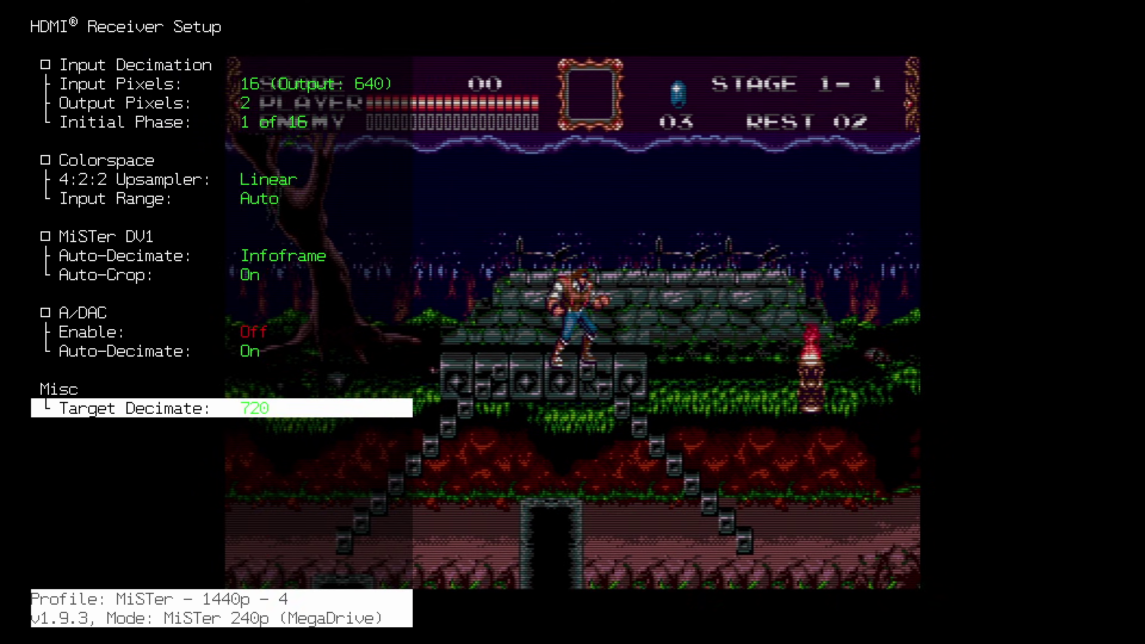
key("Escape")
key("Escape")
key("Escape")
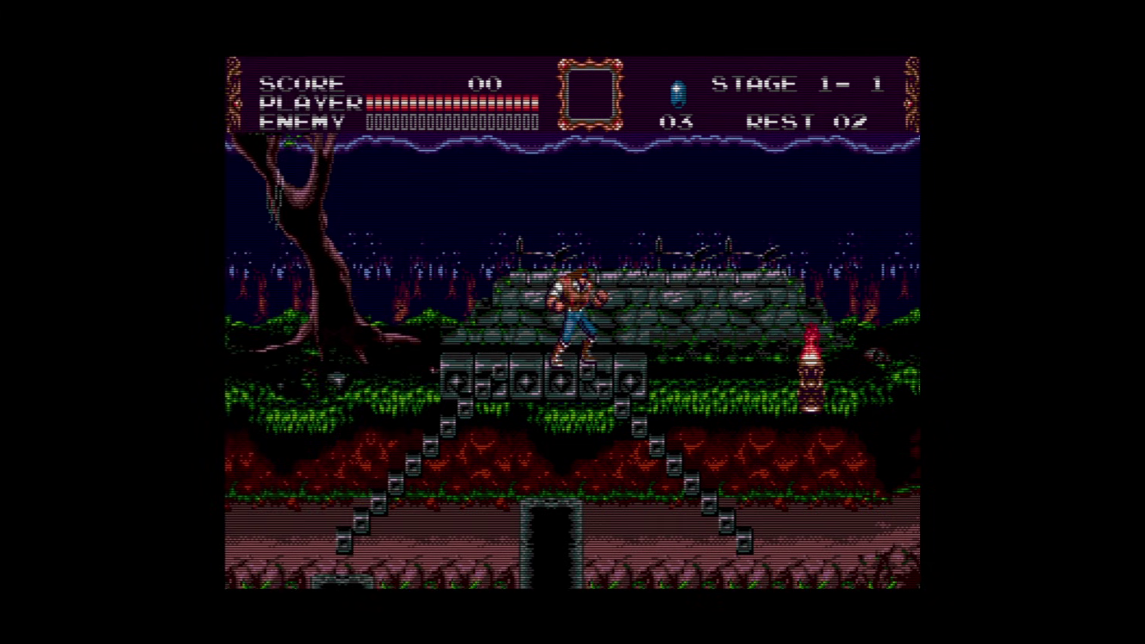
key("Escape")
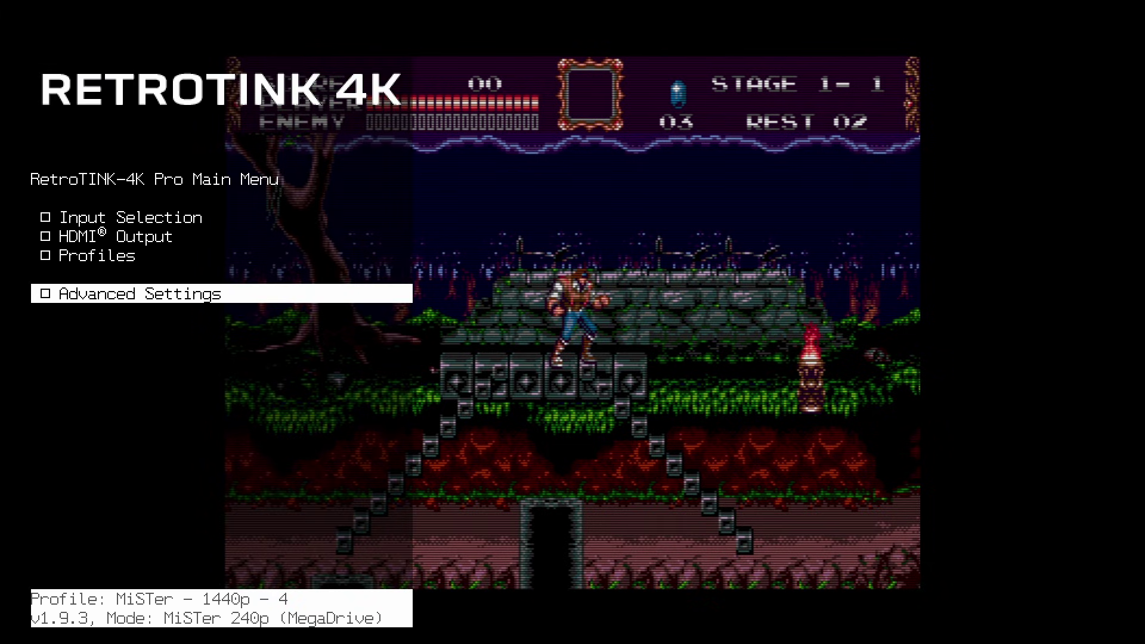
key("Up")
key("Up")
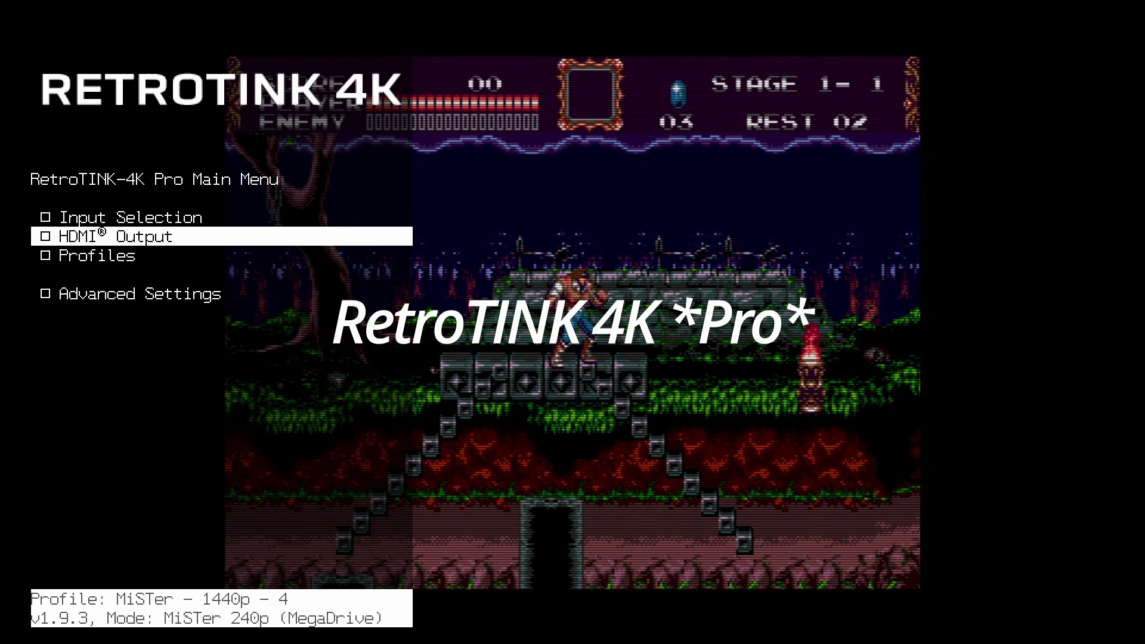
In Processing/Effects, set Horizontal Blur Function to IIR LPF with a 4.00 MHz cut-off
key("Down")
key("Down")
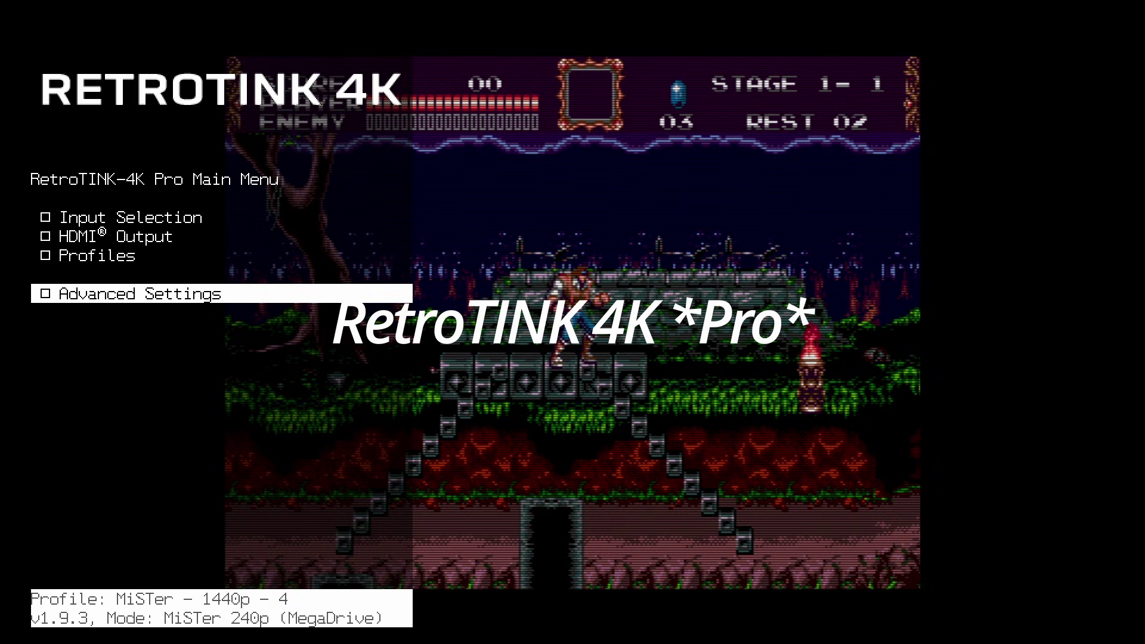
key("Return")
key("Down")
key("Return")
key("Right")
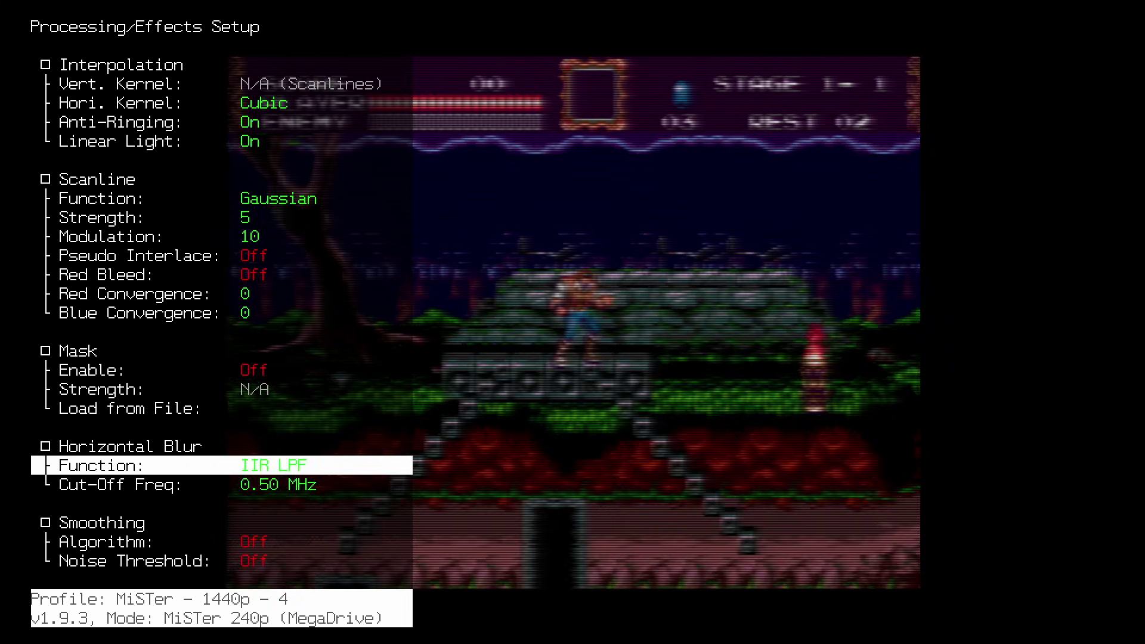
key("Down")
key("Right")
key("Right")
key("Right")
key("Right")
key("Right")
key("Right")
key("Right")
key("Right")
key("Right")
key("Right")
key("Right")
key("Right")
key("Right")
key("Right")
key("Right")
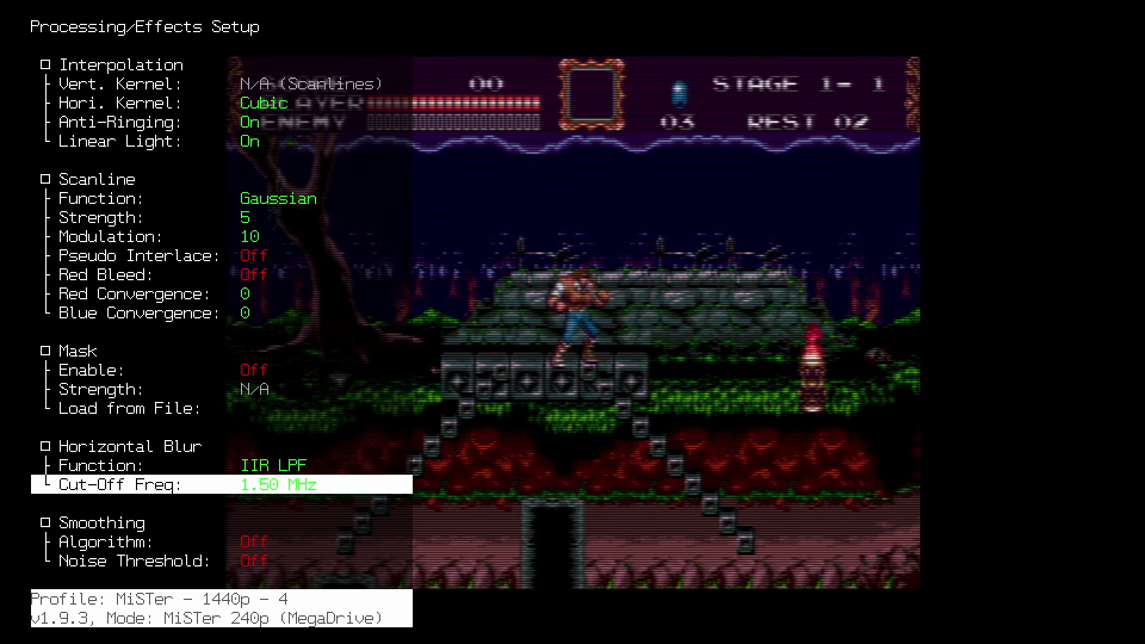
key("Left")
key("Left")
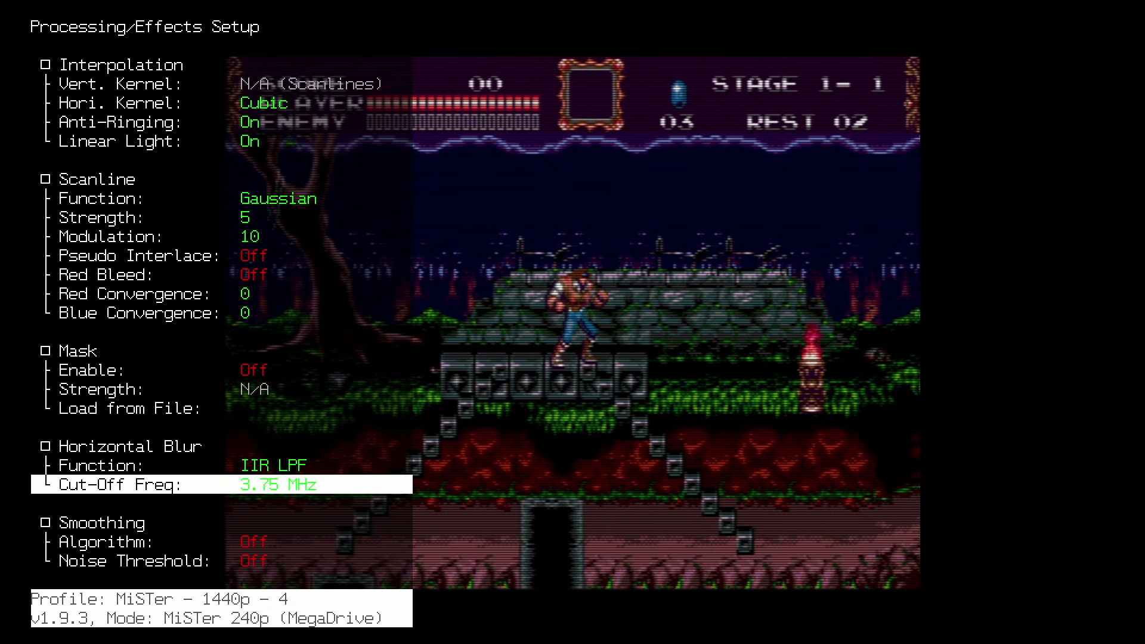
key("Right")
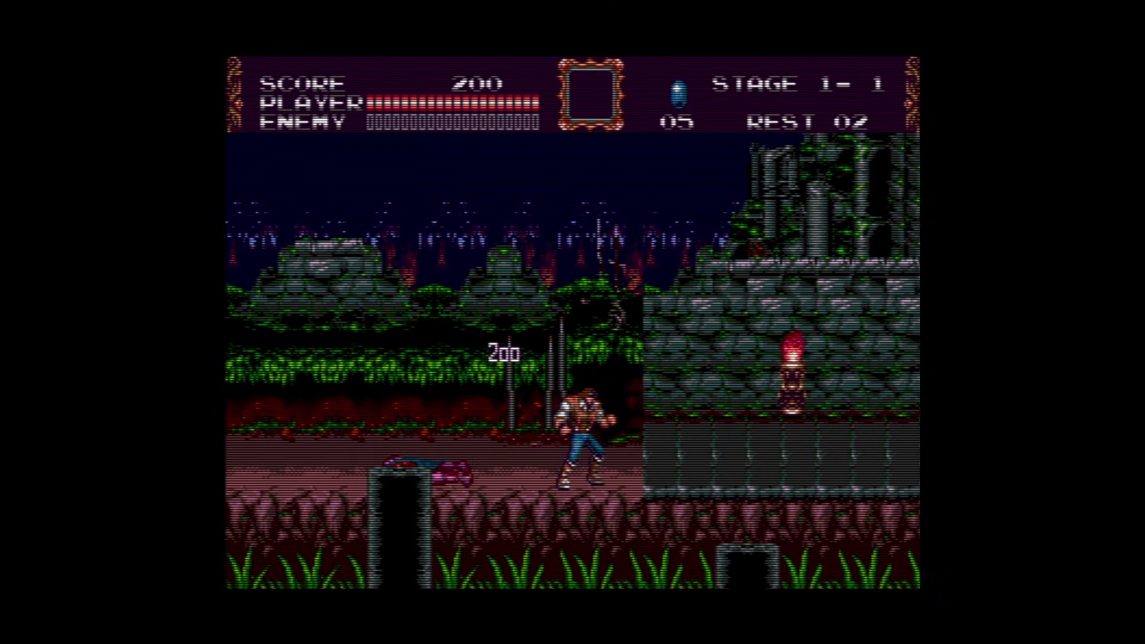
key("Escape")
Turn Mask Enable on in the Processing/Effects settings
key("Return")
key("Down")
key("Down")
key("Up")
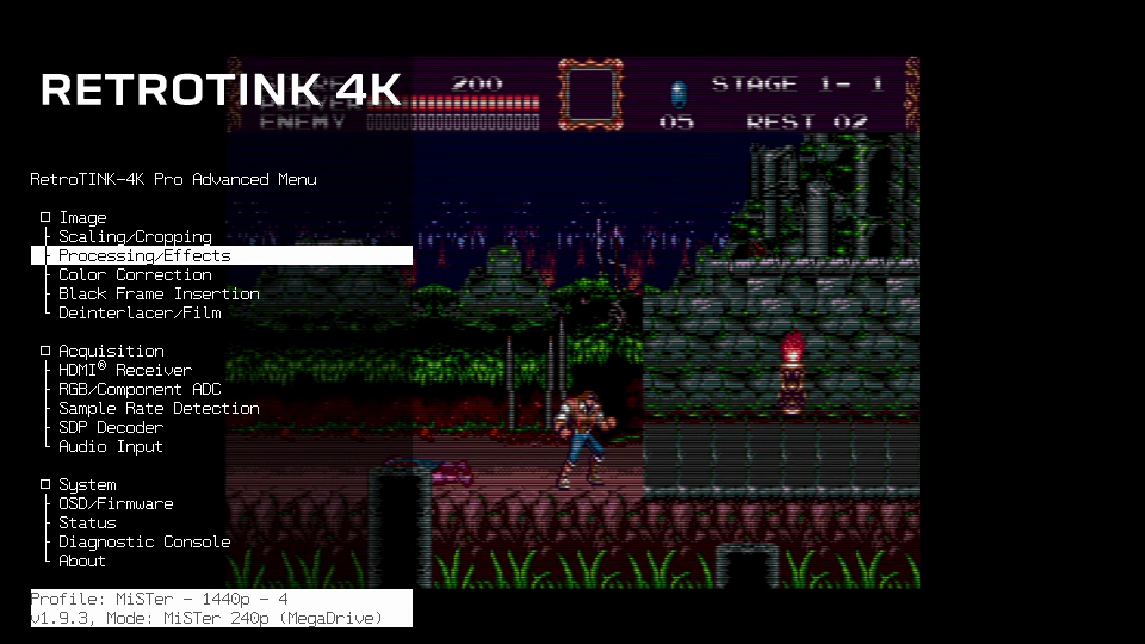
key("Return")
key("Up")
key("Up")
key("Up")
key("Up")
key("Up")
key("Down")
Load the A Grille Medium Mono mask from Mono Masks at strength -10, then close the OSD
key("Down")
key("Return")
key("Down")
key("Down")
key("Down")
key("Down")
key("Down")
key("Return")
key("Down")
key("Return")
key("Up")
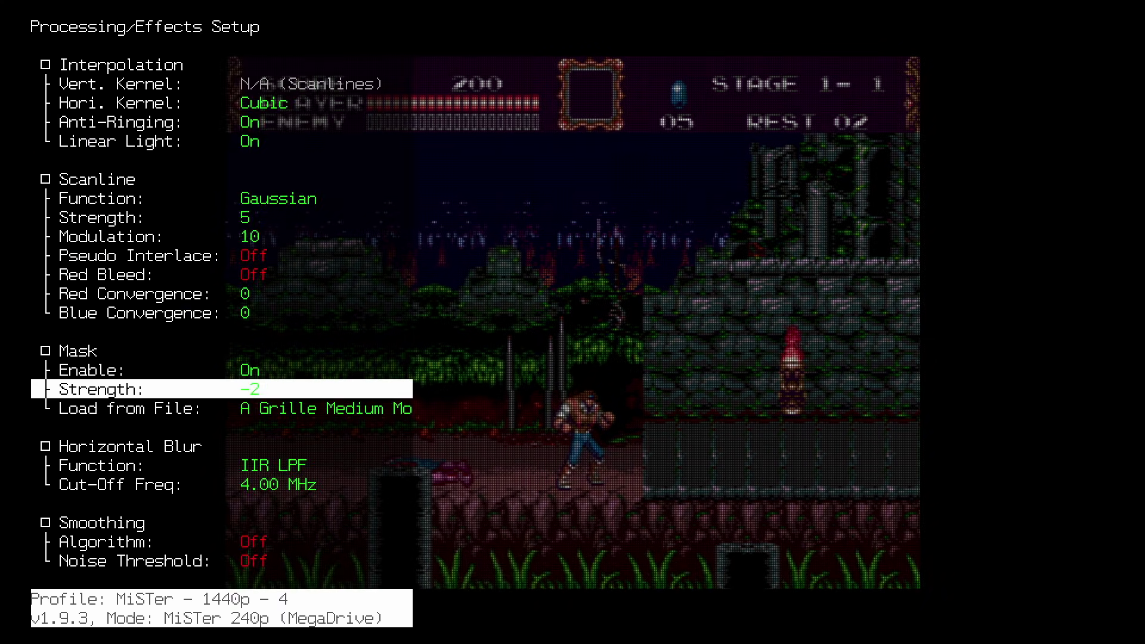
key("Left")
key("Left")
key("Left")
key("Left")
key("Left")
key("Left")
key("Left")
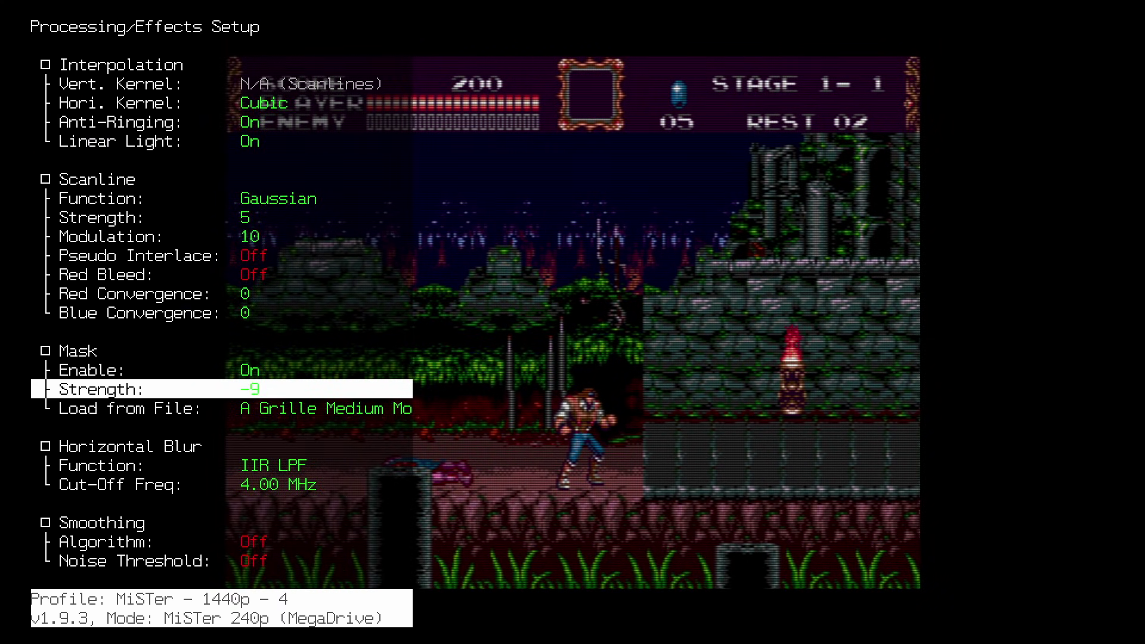
key("Escape")
key("Escape")
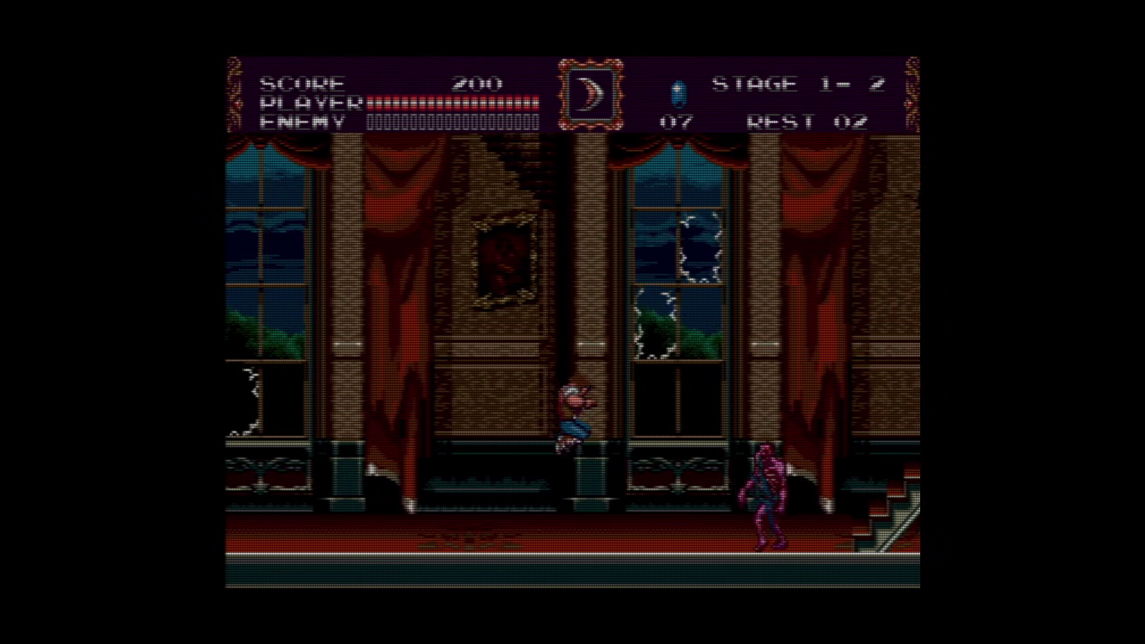
Play through the hall, attacking enemies, grabbing a heart and climbing the stairs to test the picture
key("Right")
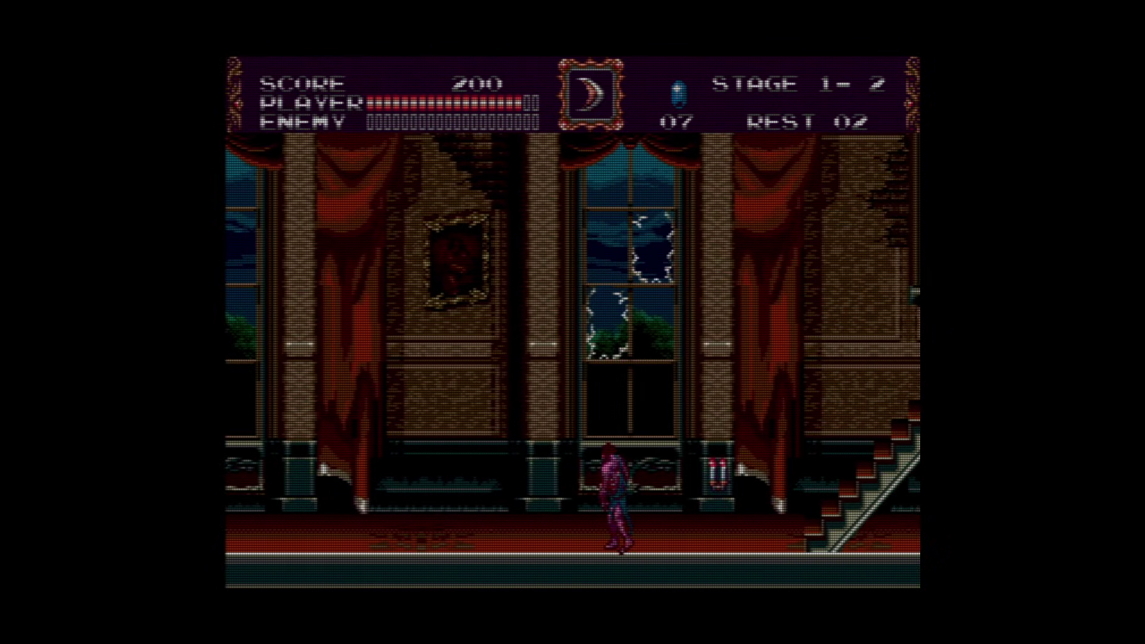
key("z")
key("Right")
key("x")
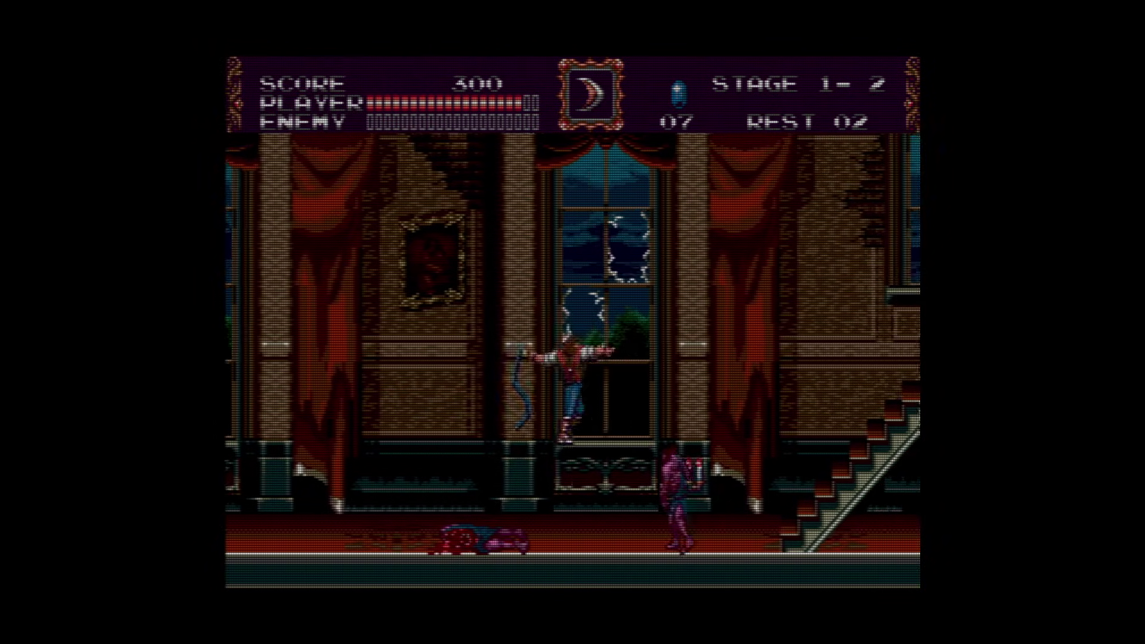
key("Left")
key("z")
key("Right")
key("z")
key("Right")
key("x")
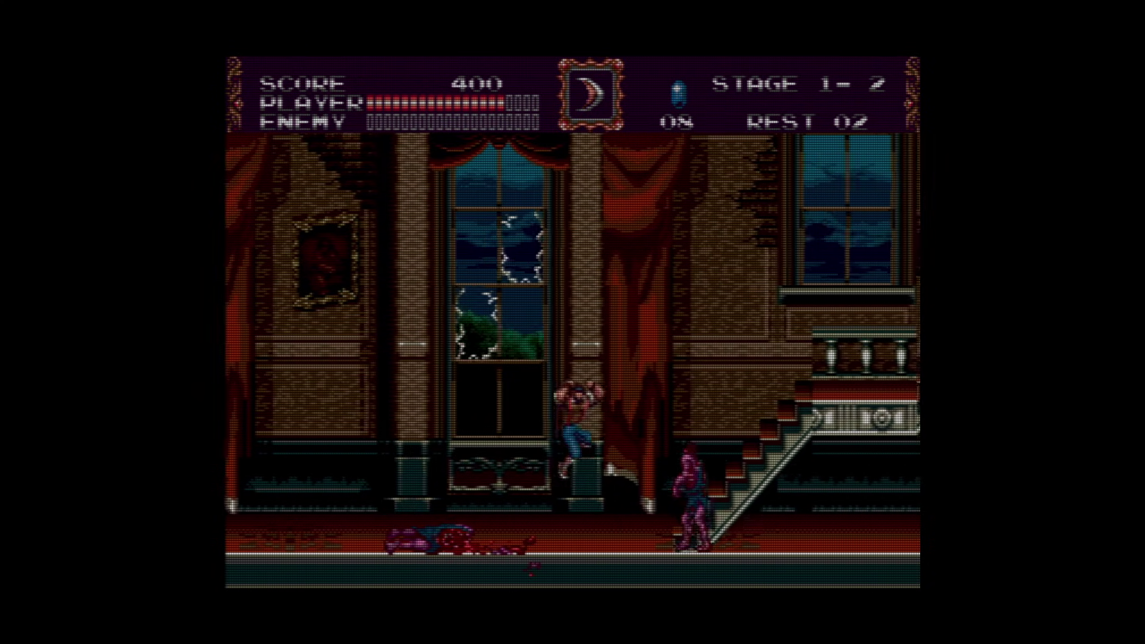
key("z")
key("Right")
key("Right")
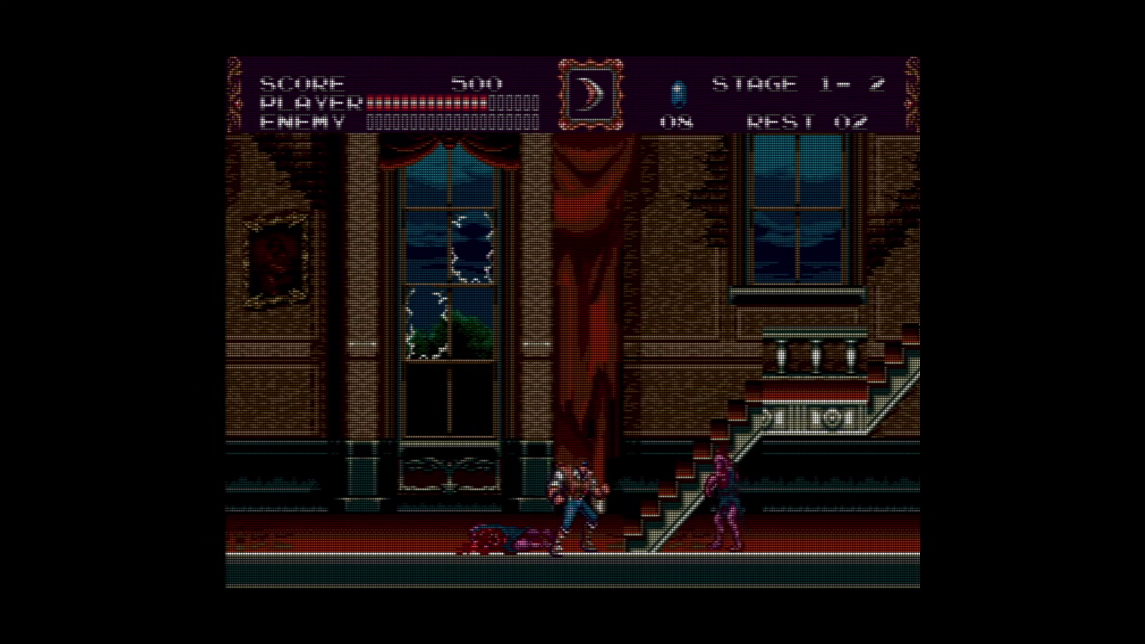
key("z")
key("Right")
key("Up")
key("Up")
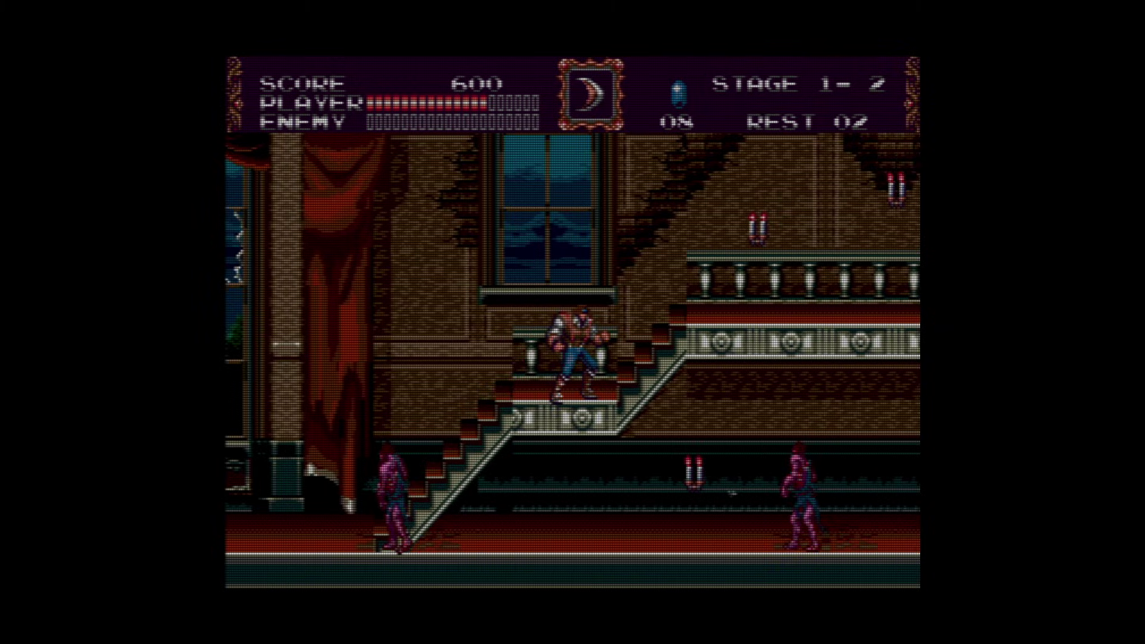
Swap the Mega Drive core for the Super NES core from MiSTer's system page
key("F12")
key("Return")
key("BackSpace")
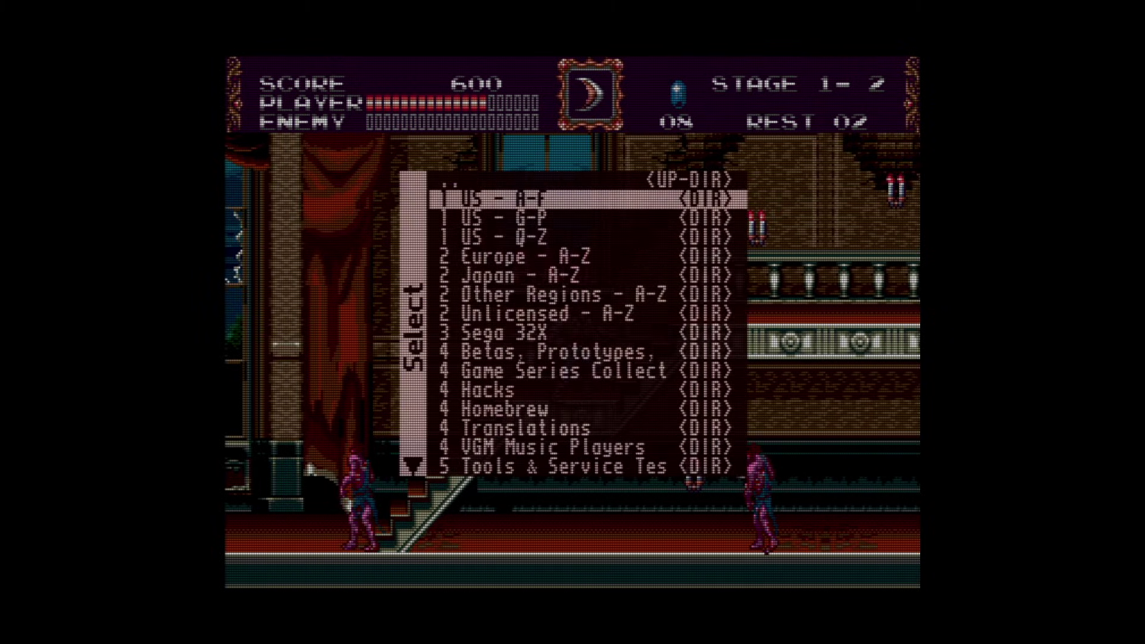
key("Escape")
key("Right")
key("Return")
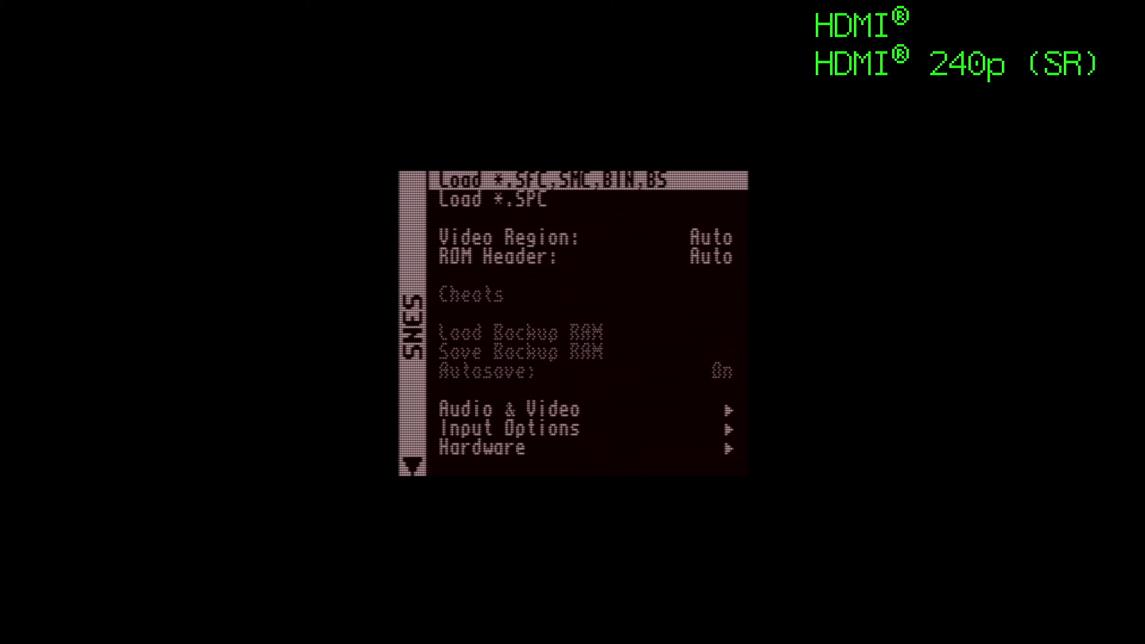
Browse the Super NES game folders into _Japan and start a game from it
key("Return")
key("Down")
key("Down")
key("Down")
key("Down")
key("Down")
key("Up")
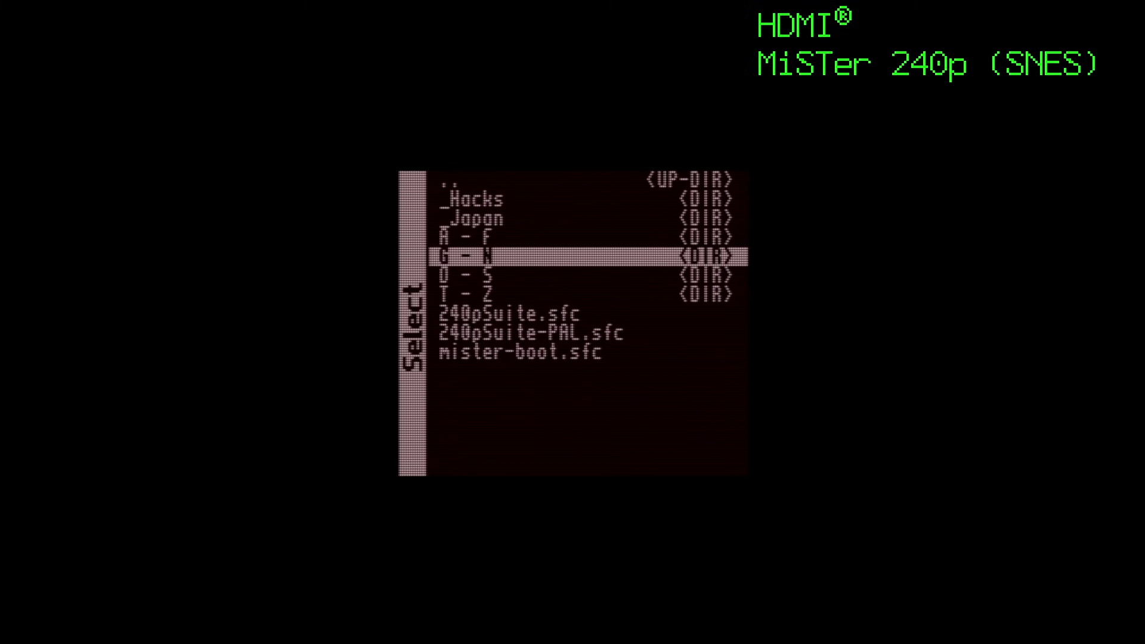
key("Up")
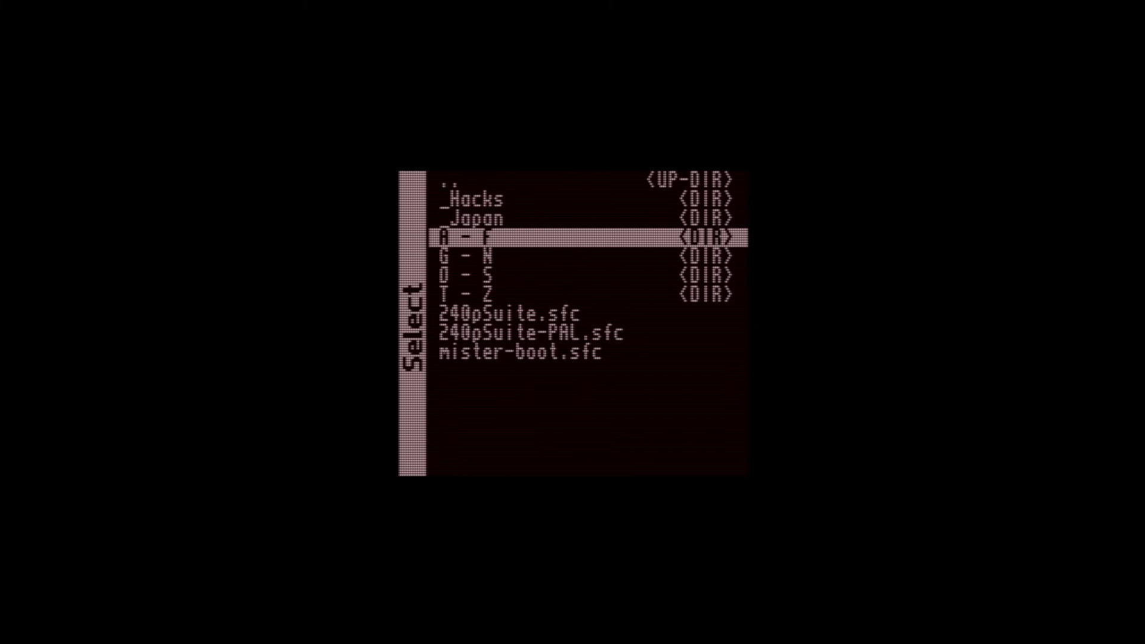
key("Down")
key("Up")
key("Down")
key("Up")
key("Up")
key("Return")
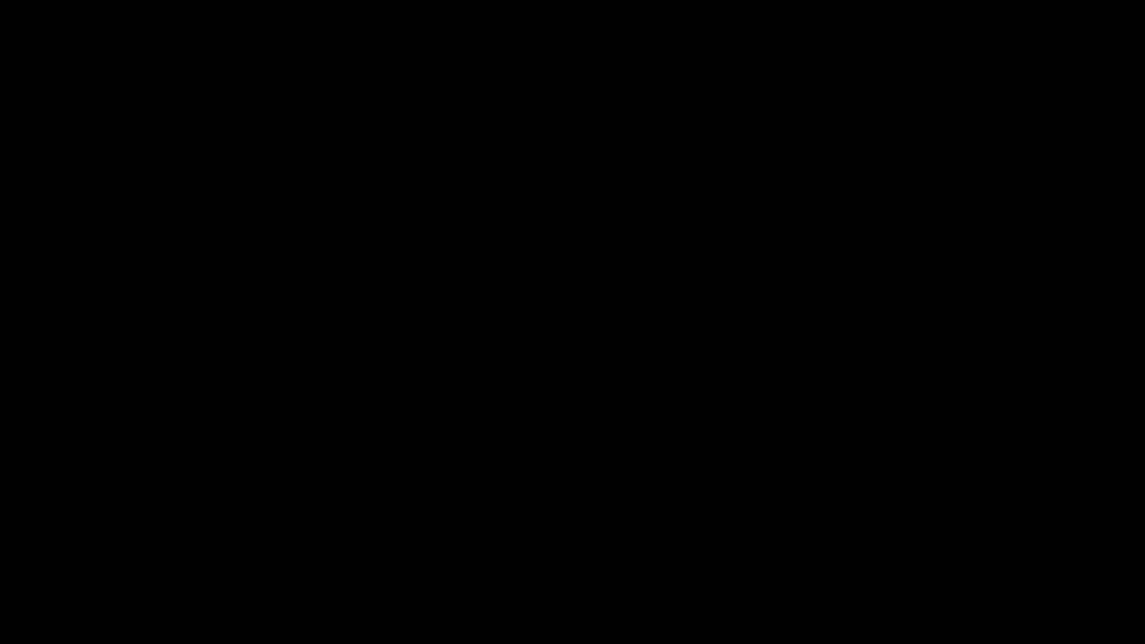
Leave the SNES title screen and load the NES core from MiSTer's cores list
key("Up")
key("Down")
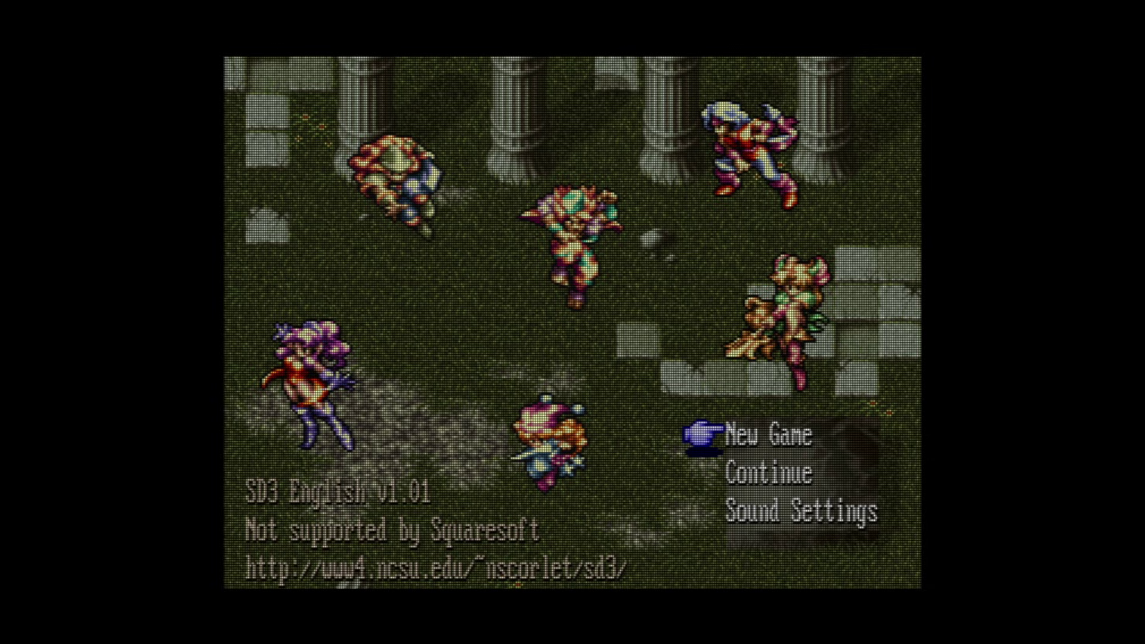
key("Up")
key("F12")
key("Right")
key("Return")
key("Up")
key("Up")
key("Return")
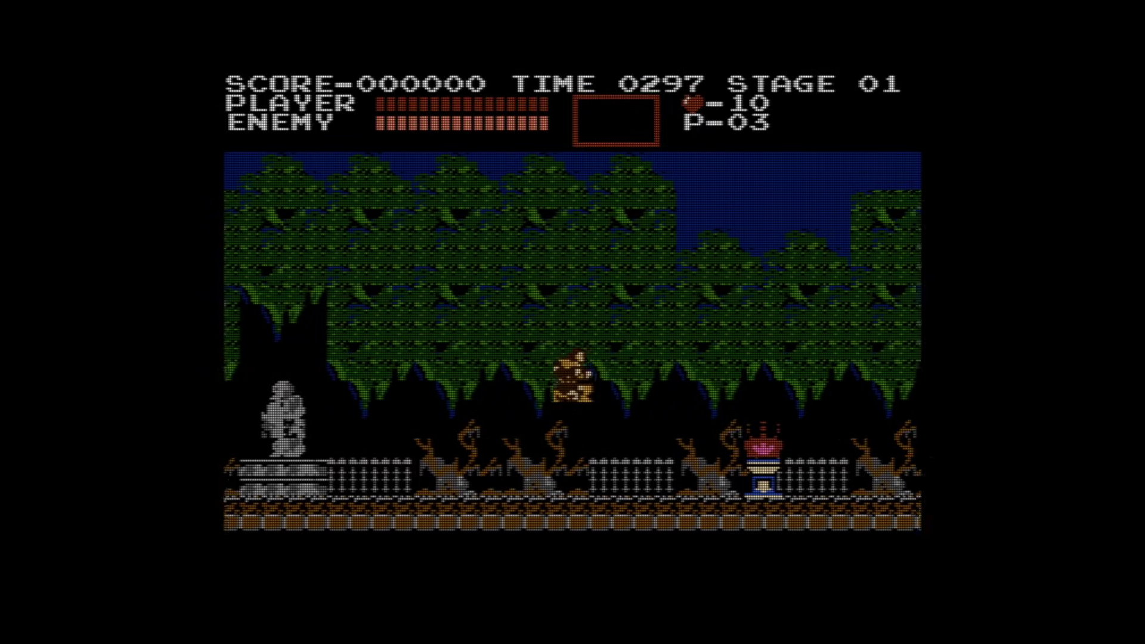
Play Castlevania's courtyard, whipping braziers, jumping and collecting items to check the picture
key("Right")
key("z")
key("Right")
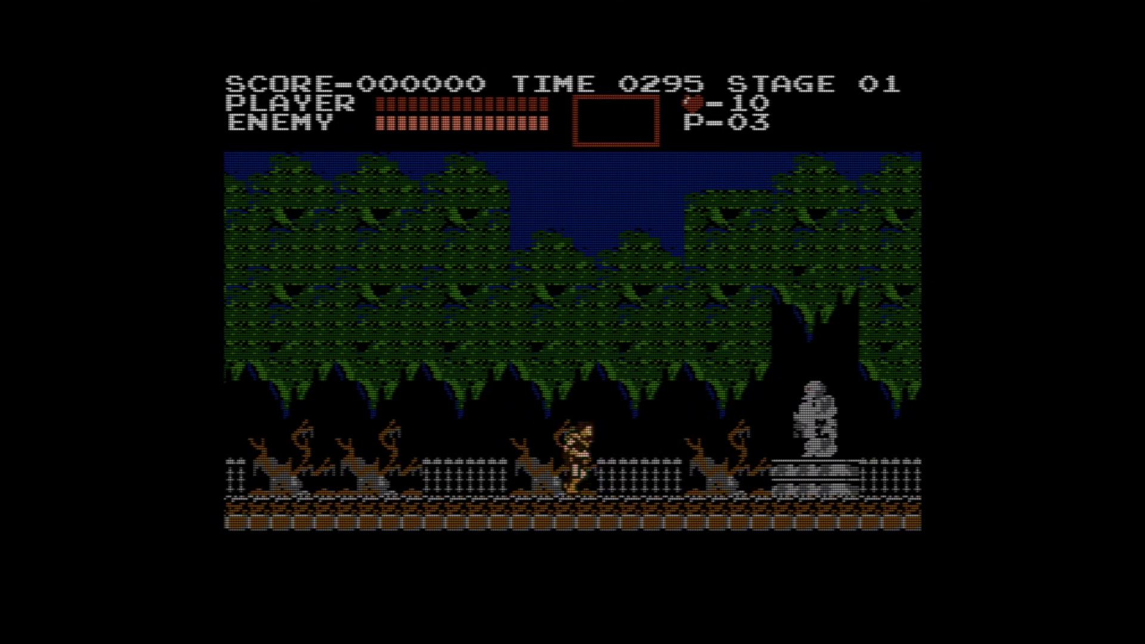
key("Right")
key("x")
key("z")
key("x")
key("z")
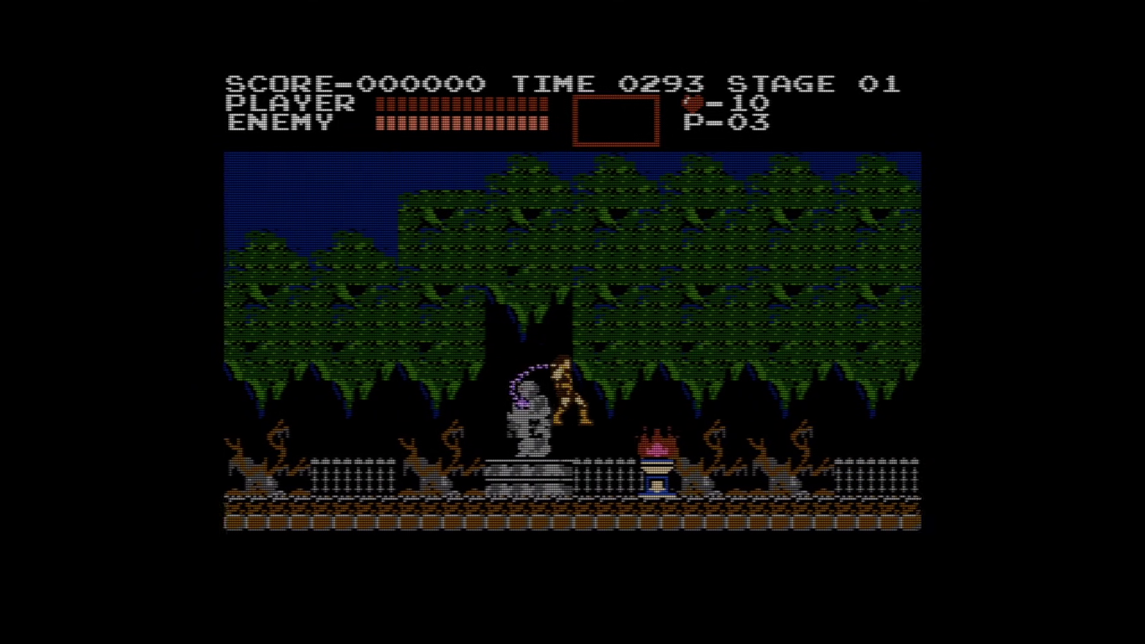
key("Right")
key("Right")
key("x")
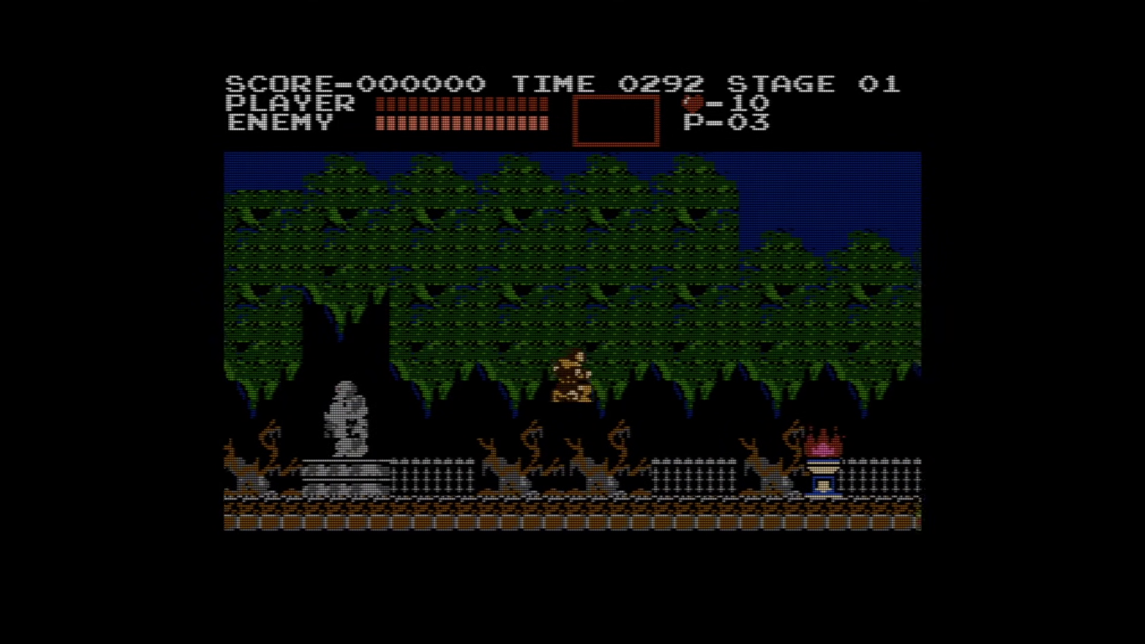
key("x")
key("z")
key("Right")
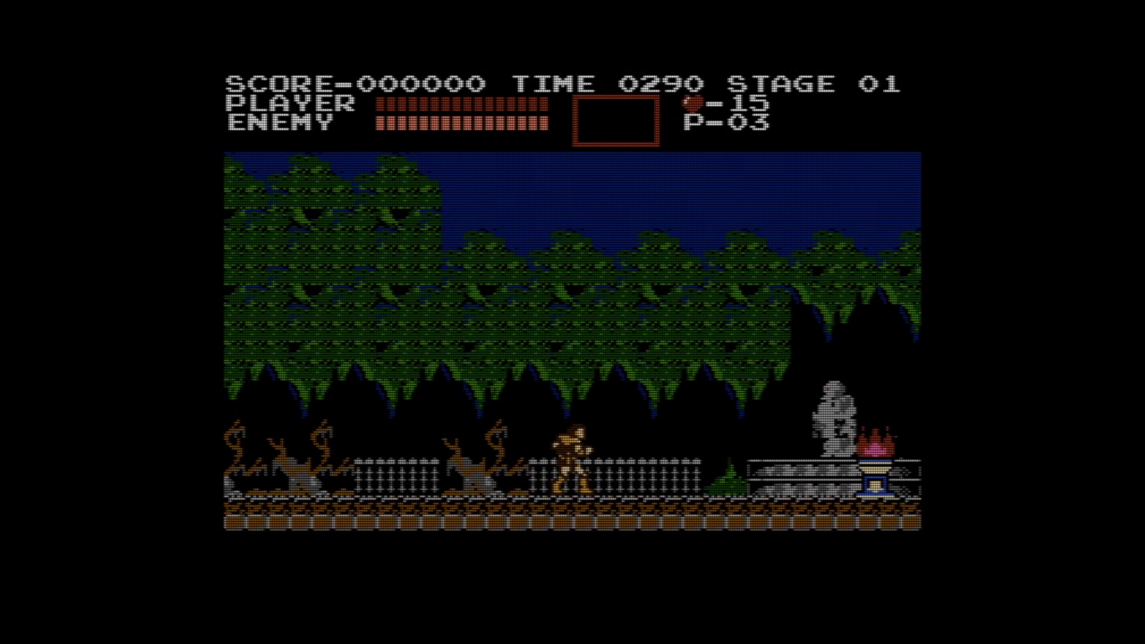
key("x")
key("z")
key("Right")
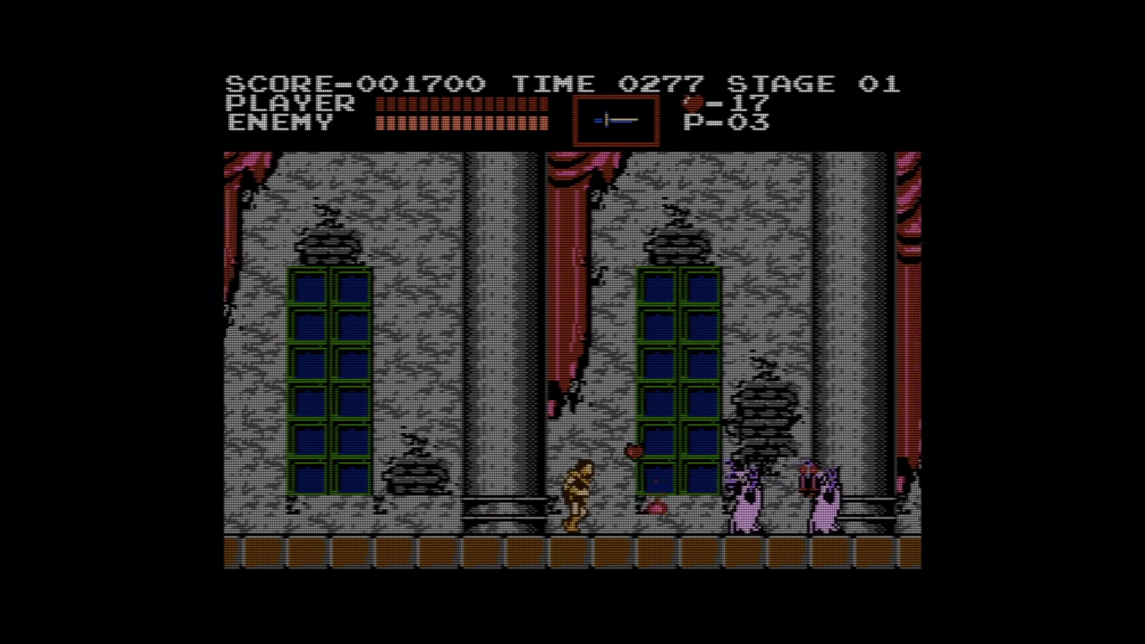
Continue through the castle hall, whipping candles and collecting hearts
key("Right")
key("z")
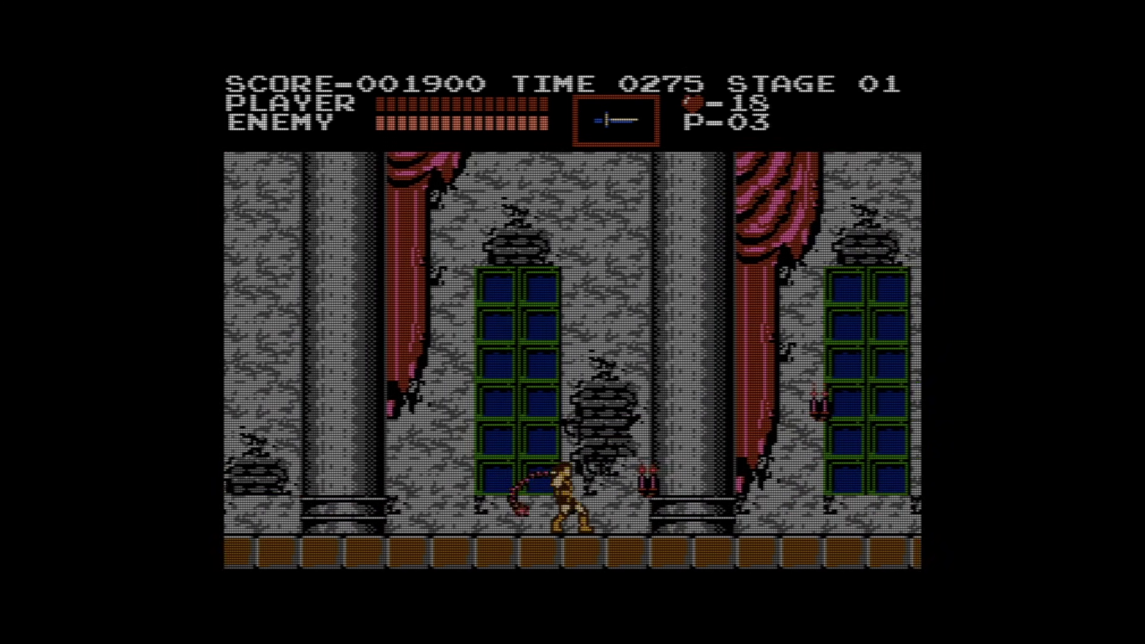
key("Right")
key("x")
key("z")
key("x")
key("Right")
key("z")
key("z")
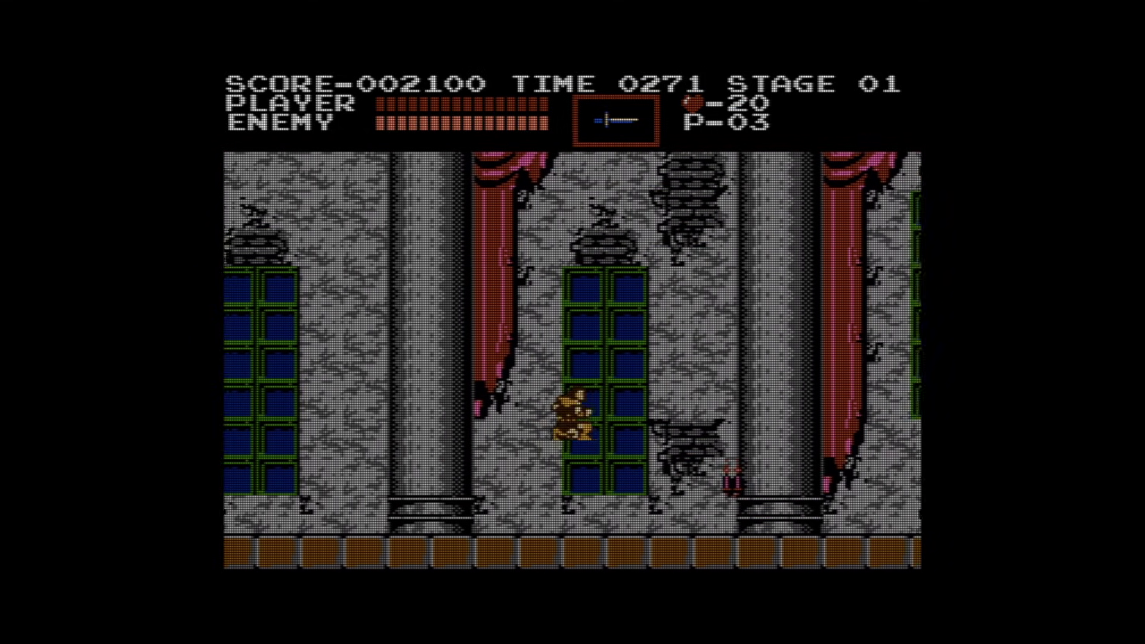